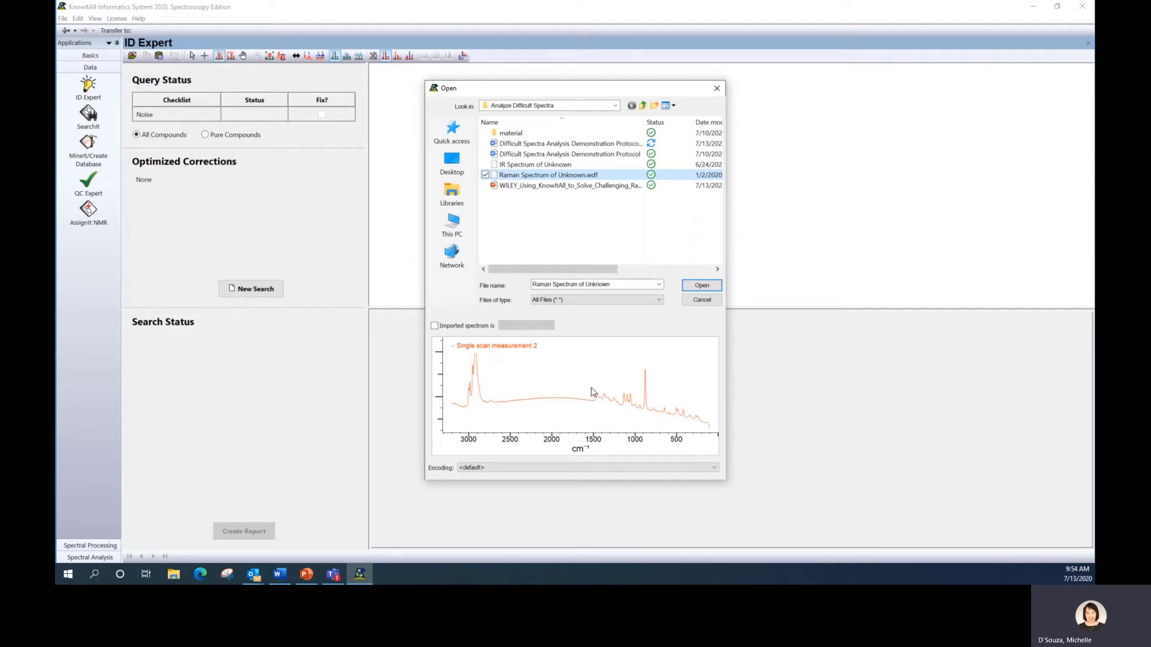
Open the Raman Spectrum of Unknown file for identification and enable all optimized corrections for the Raman technique
left_click(700, 288)
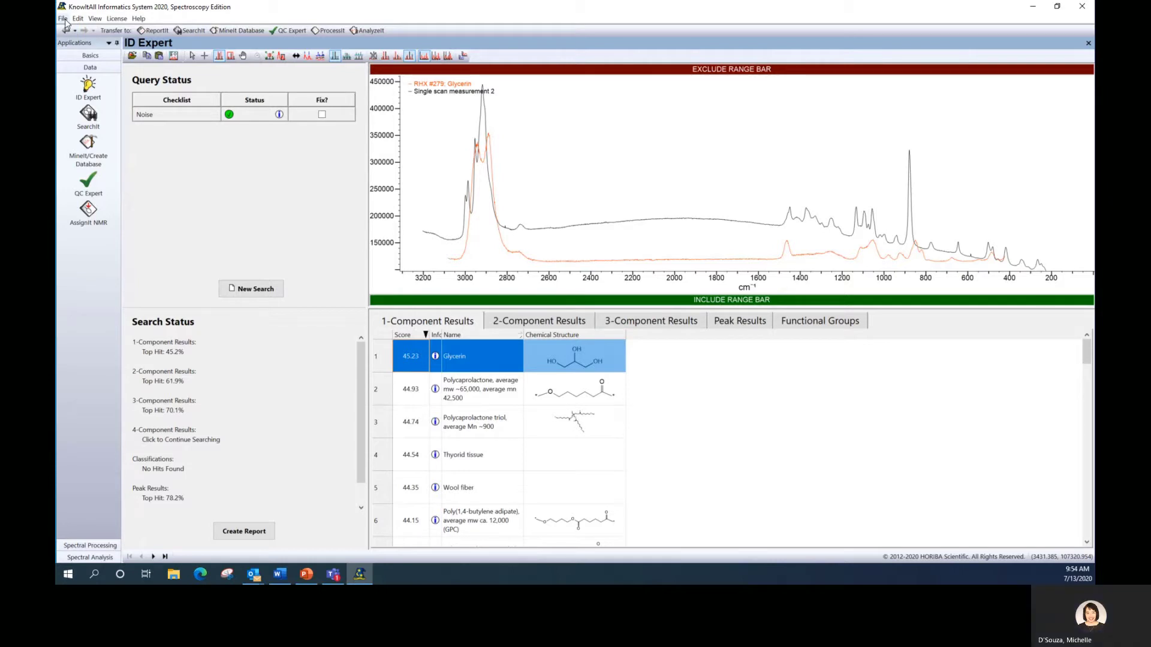
left_click(64, 19)
left_click(75, 60)
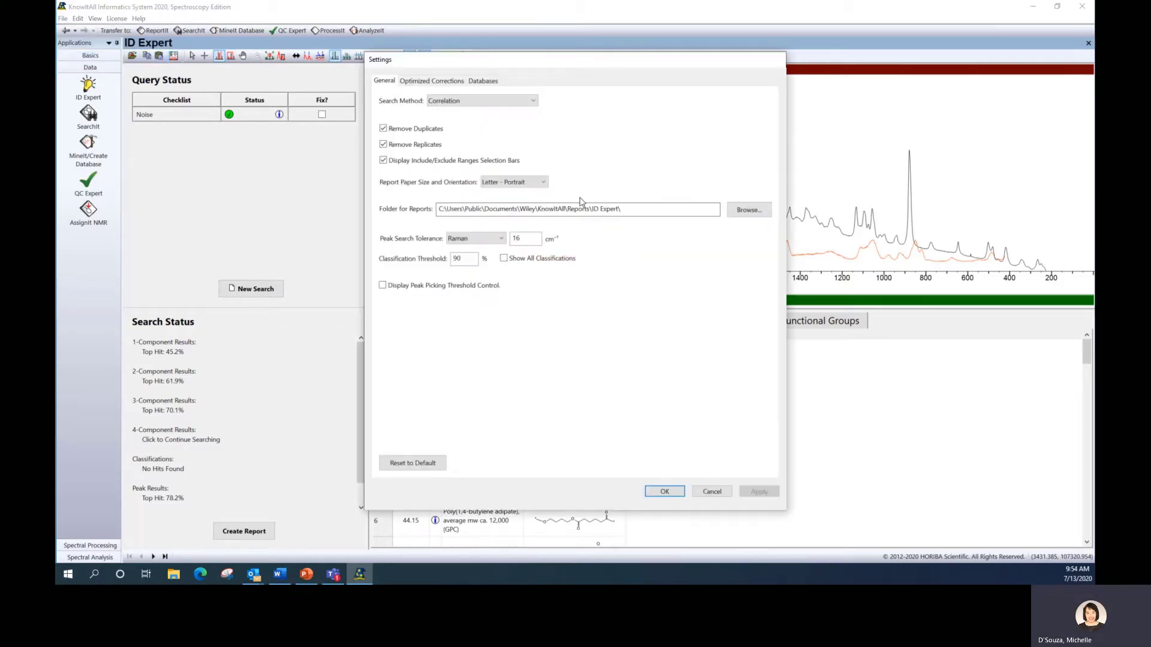
left_click(443, 84)
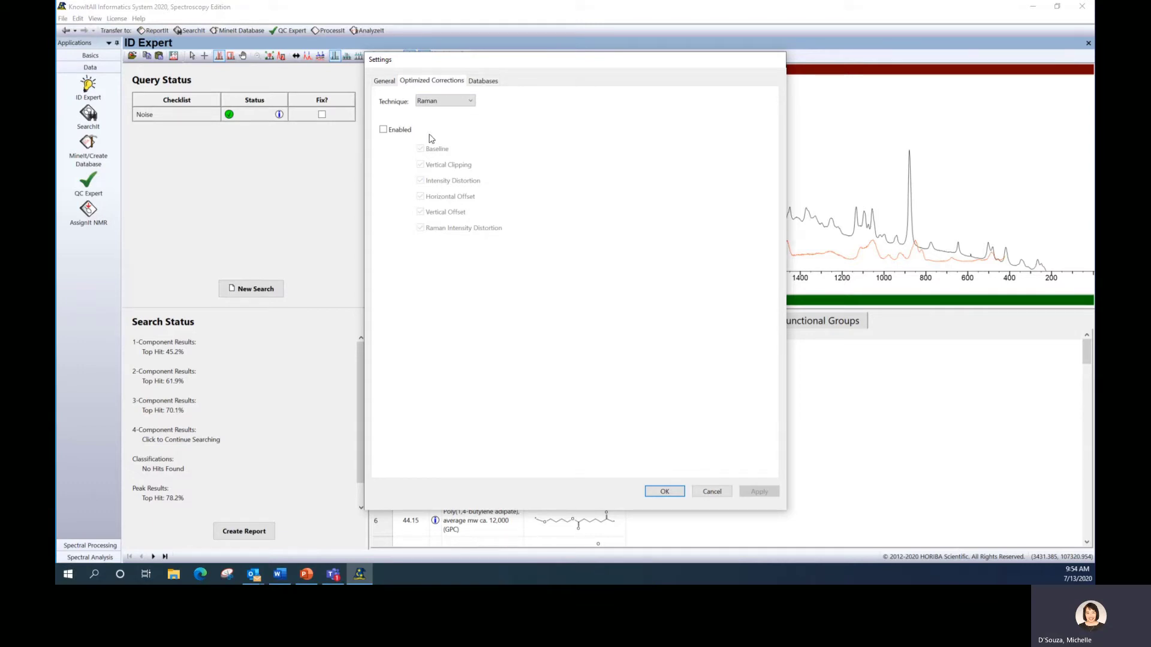
left_click(401, 131)
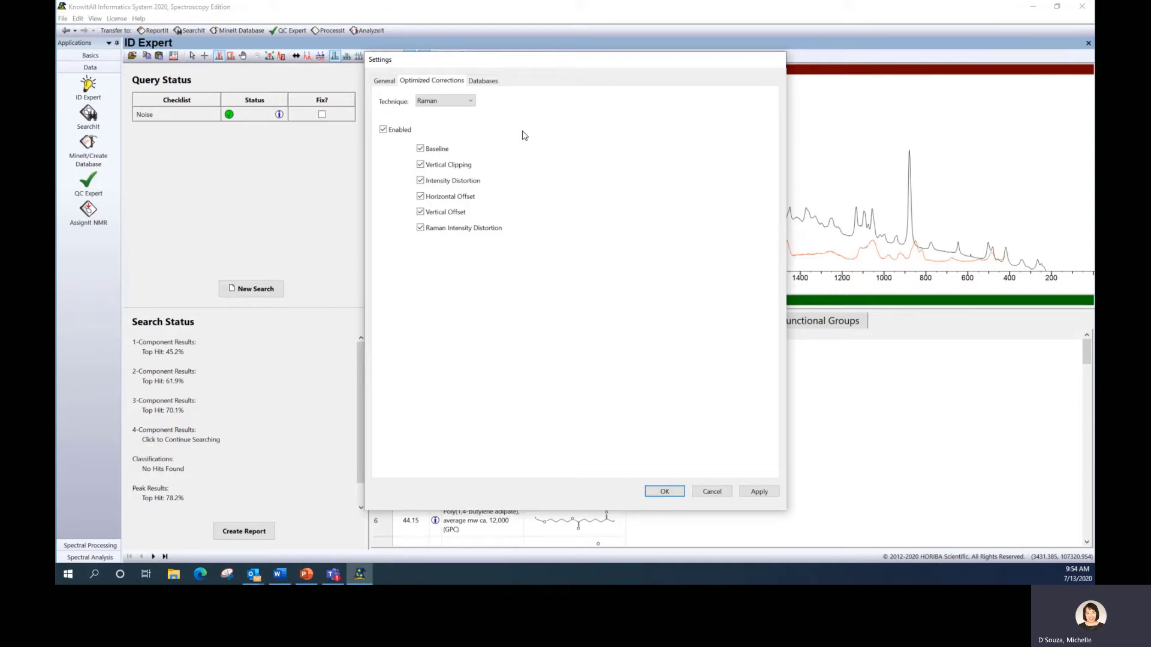
left_click(665, 492)
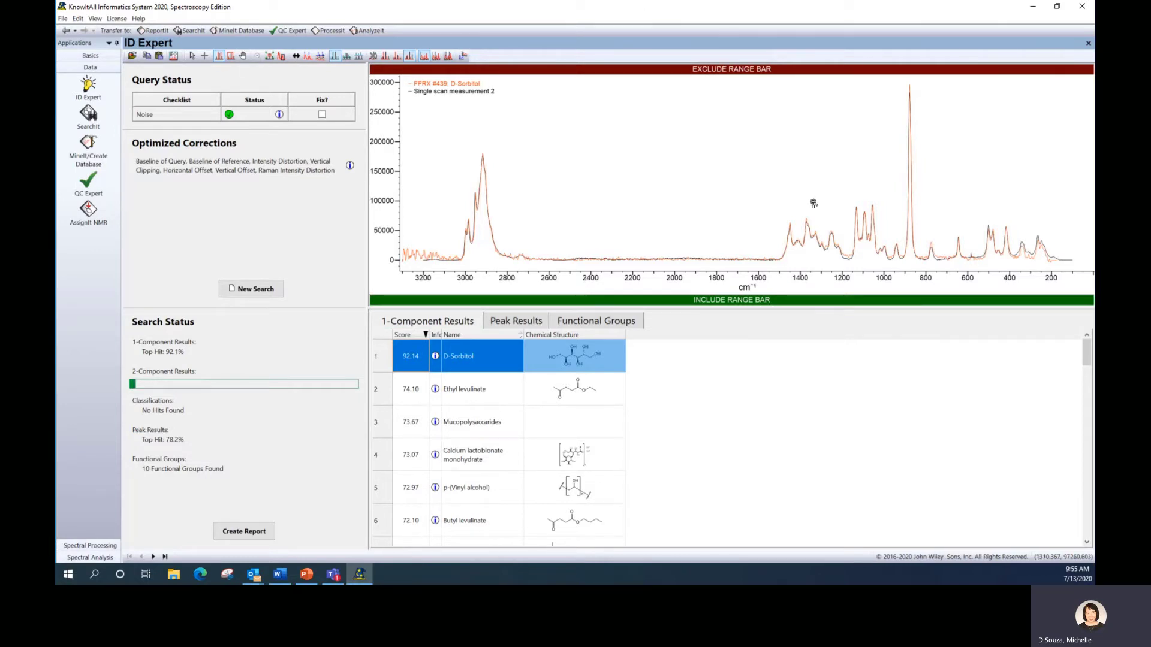
Review the report of optimized corrections applied to the query and reference spectra, from baseline to Raman-specific intensity distortion
left_click(350, 166)
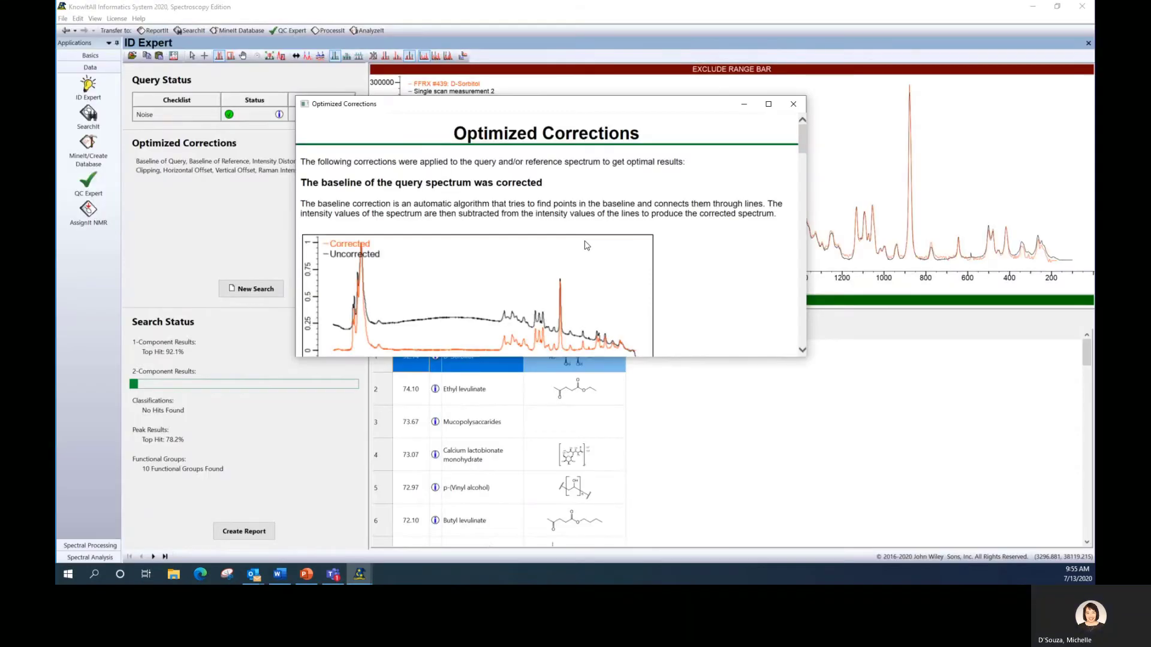
left_click(774, 107)
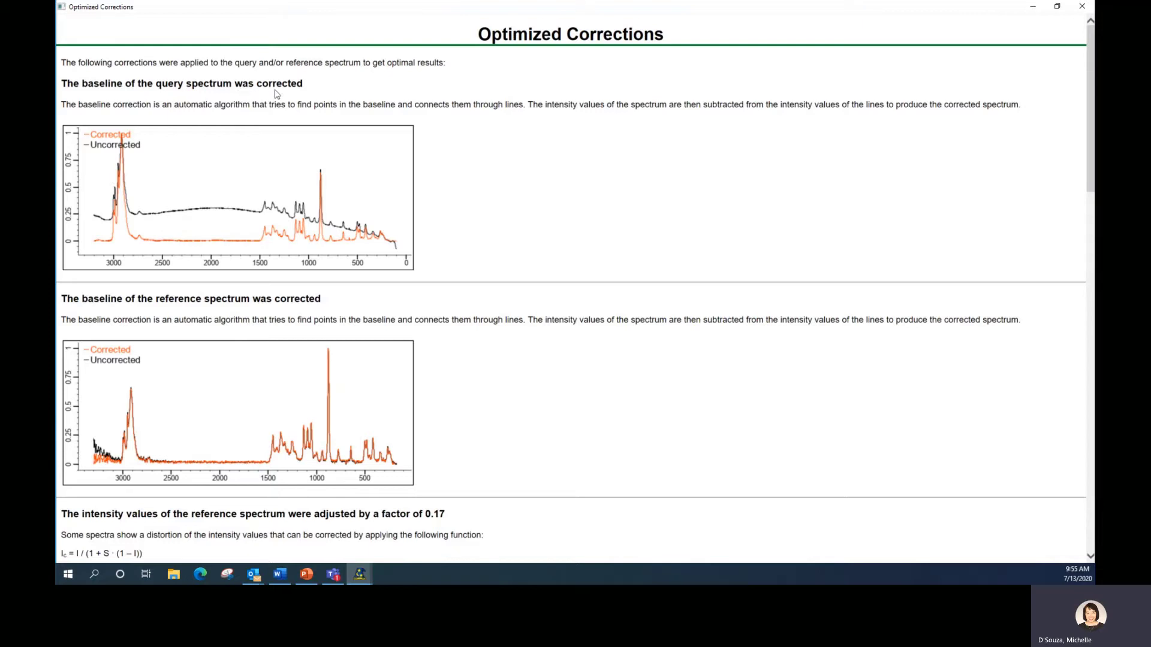
scroll(567, 354, "down", 4)
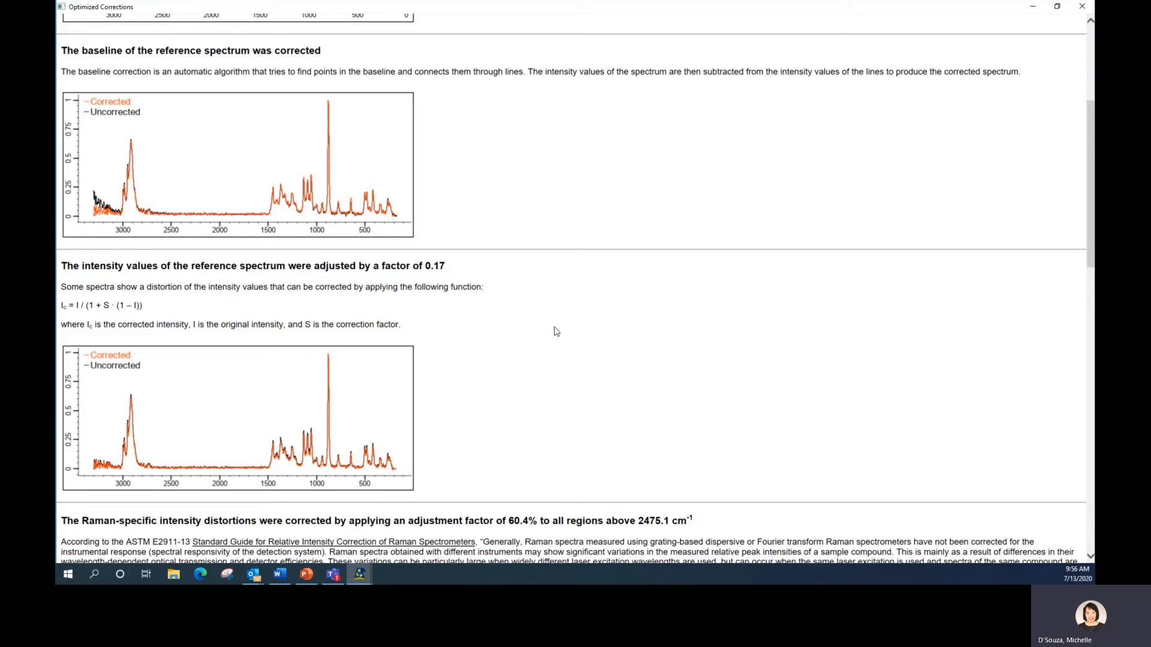
scroll(556, 328, "down", 1)
scroll(496, 273, "down", 4)
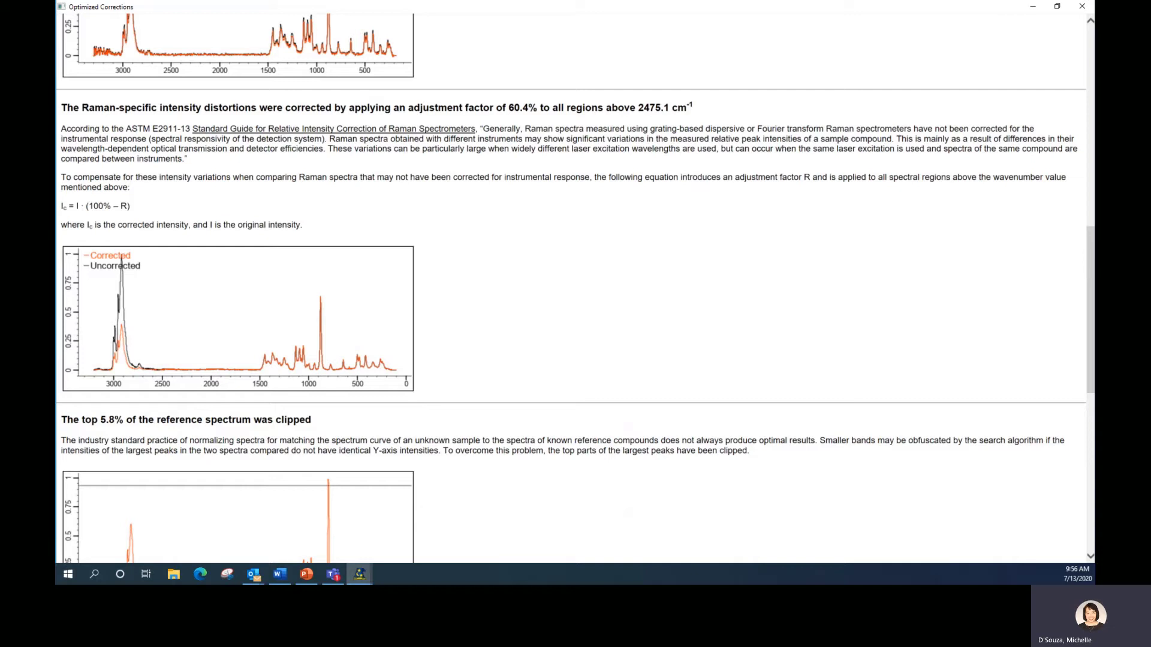
left_click(1080, 8)
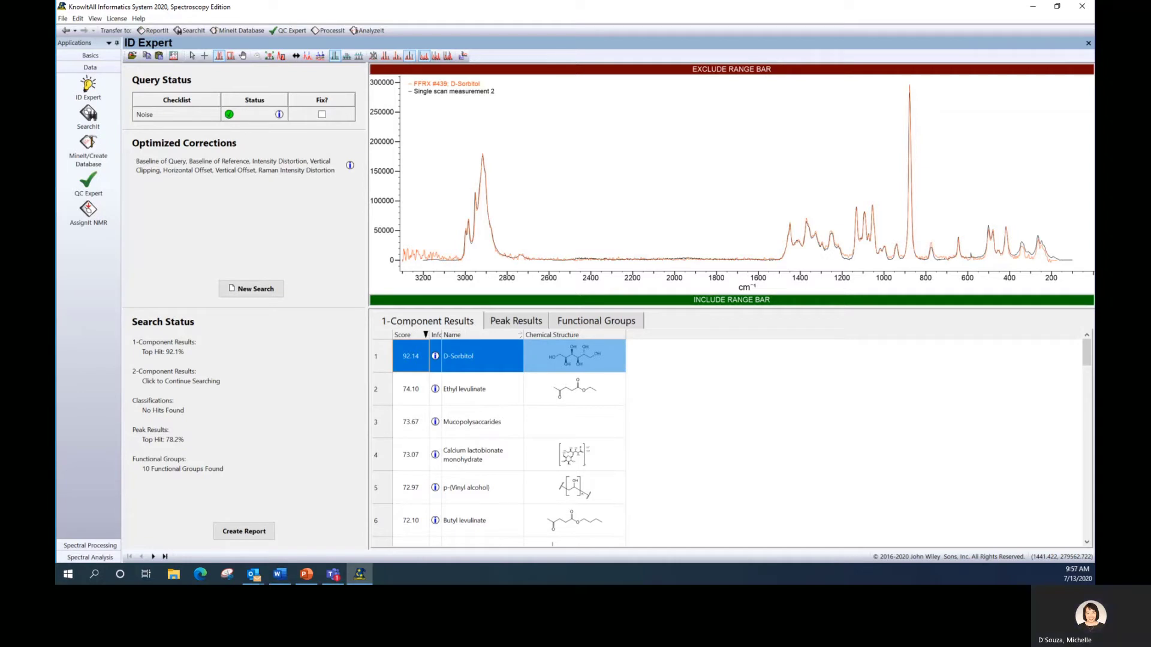
Start a new search and define the import parameters of IR Spectrum of Unknown as IR spectral trace, cm⁻¹, absorbance
left_click(258, 290)
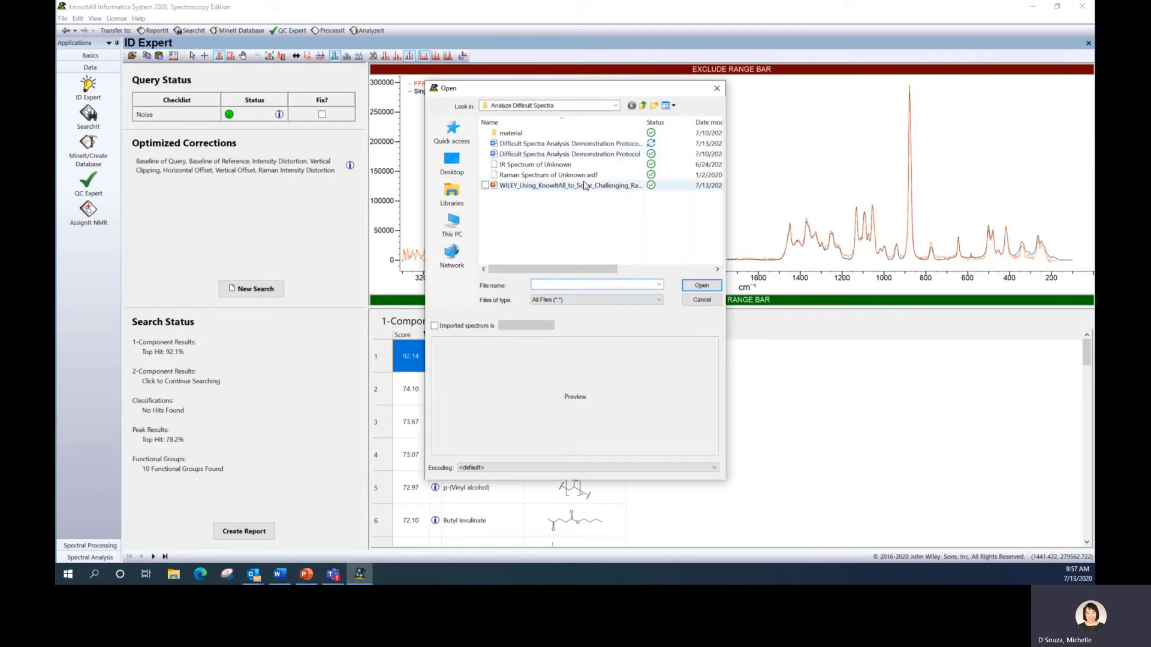
left_click(573, 165)
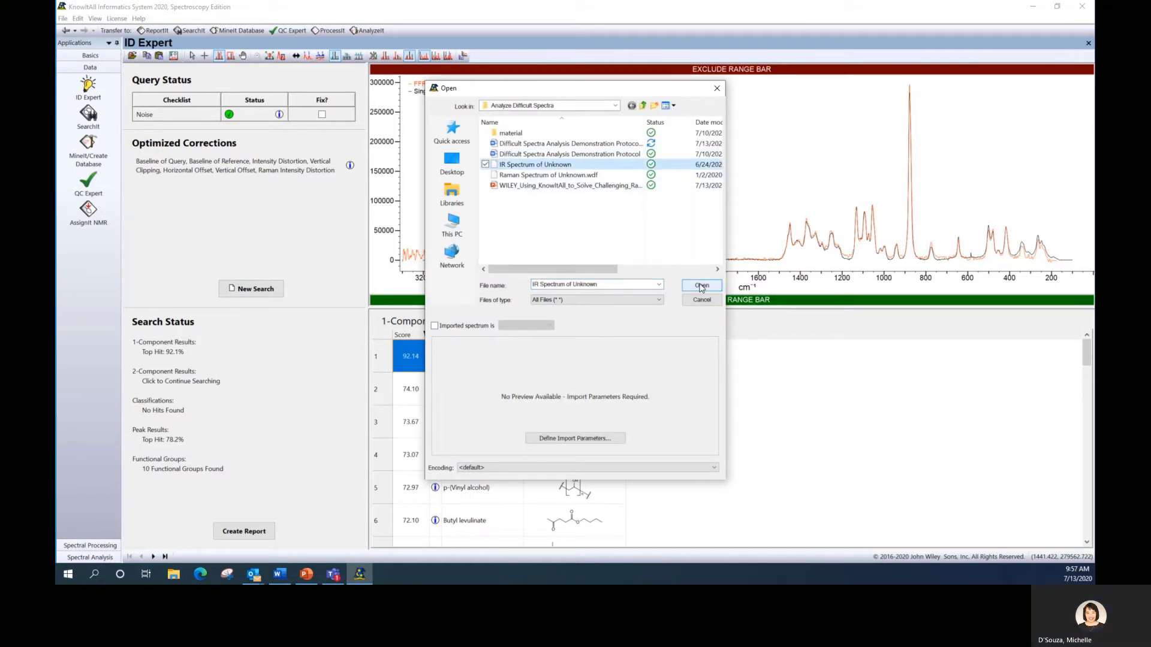
left_click(575, 443)
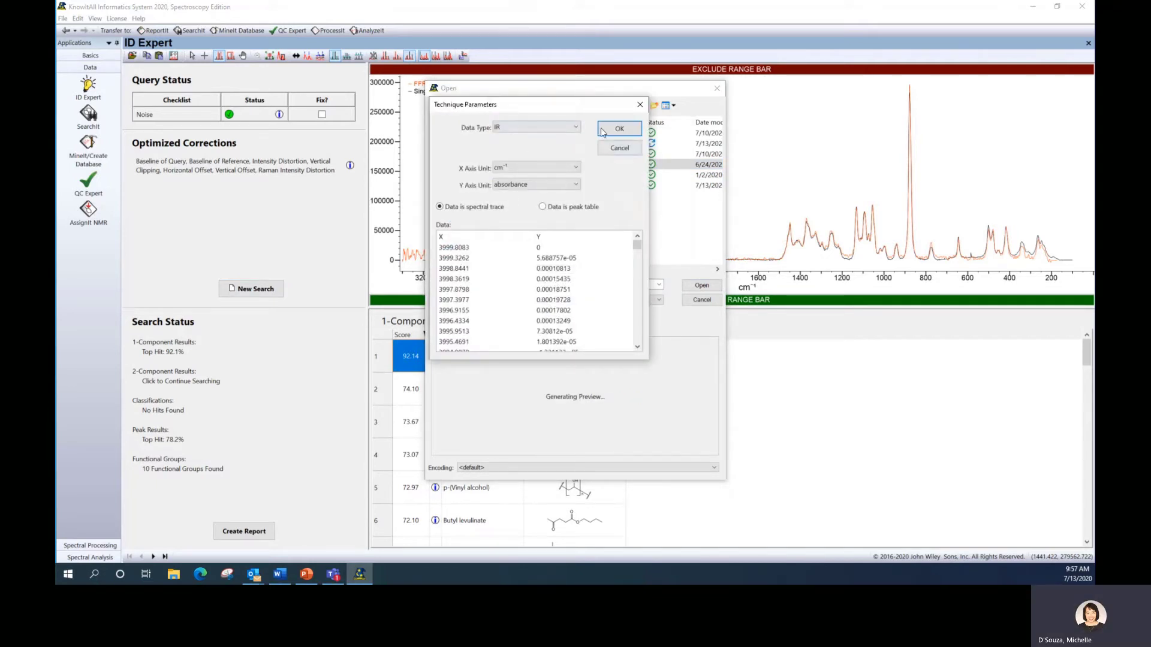
left_click(617, 129)
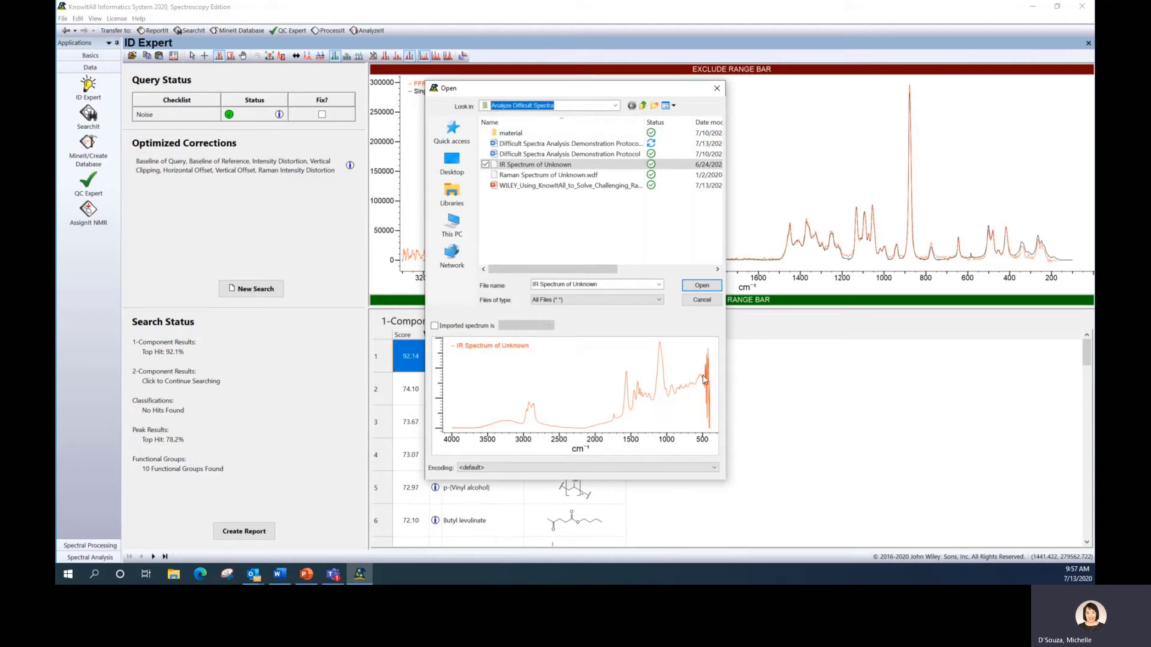
Open the IR spectrum without sending it for web classification and exclude its noisy region below about 500 cm⁻¹
left_click(707, 286)
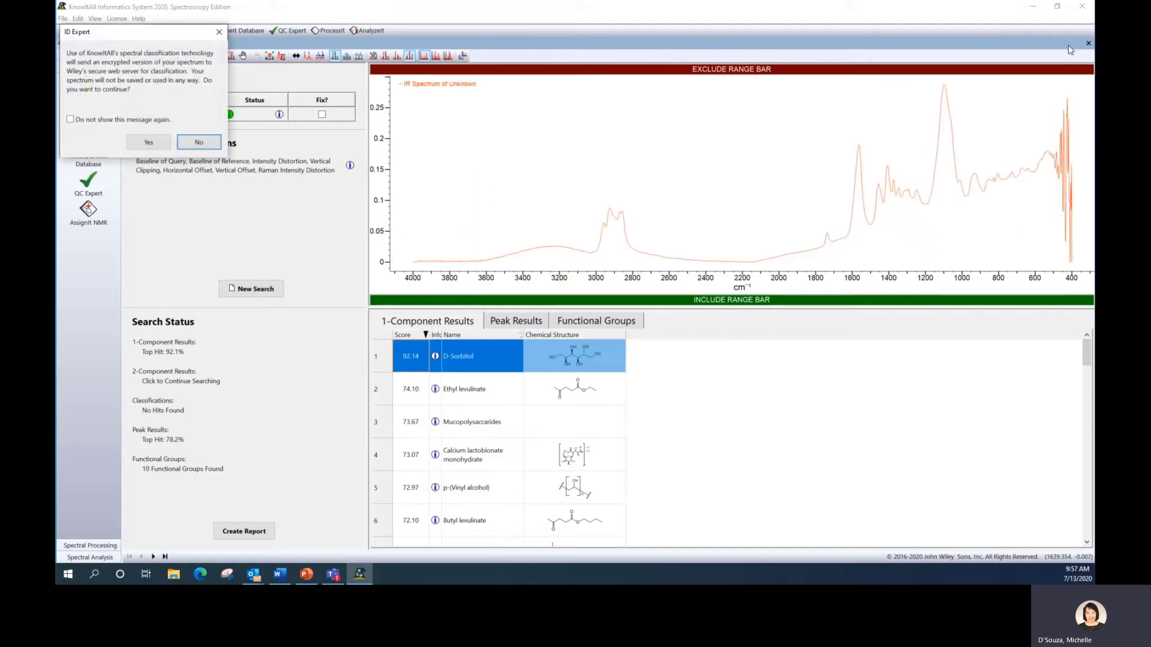
left_click(198, 144)
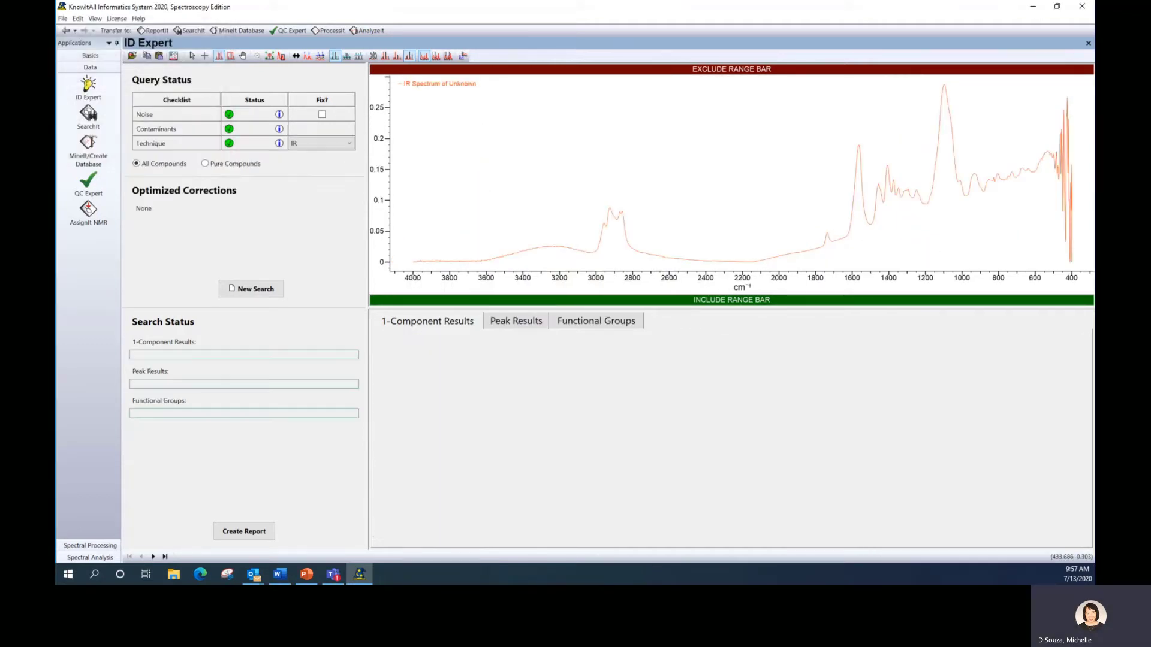
left_click(1060, 67)
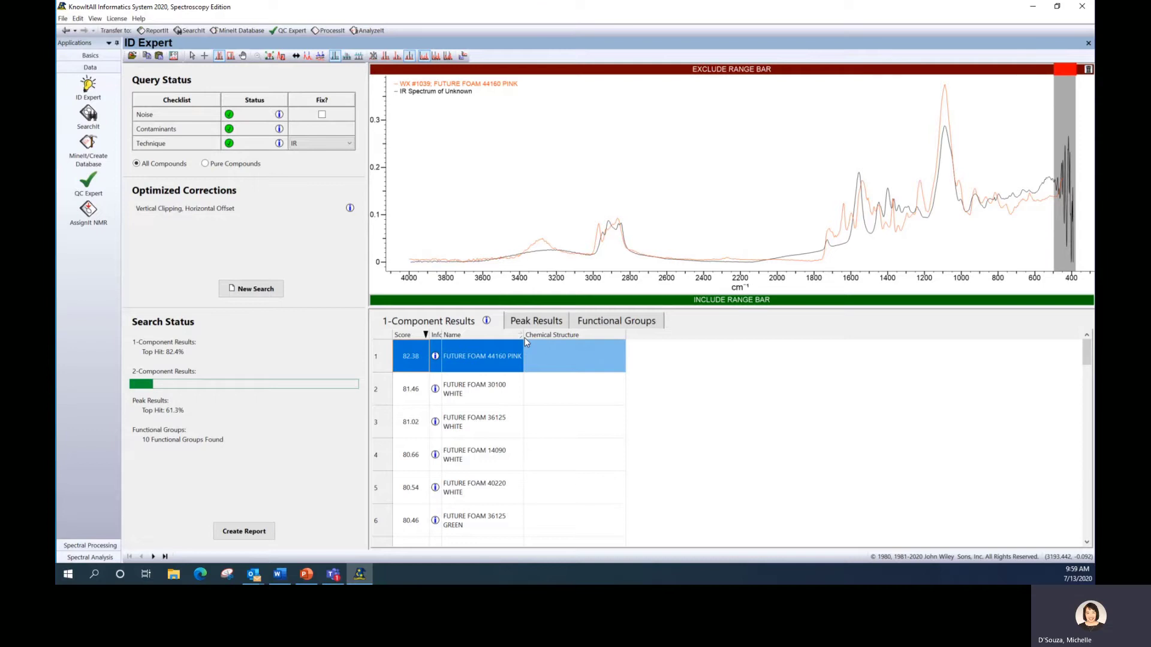
Load IR Spectrum of Unknown as the SearchIt spectrum query, imported as IR absorbance data in cm⁻¹
left_click(88, 114)
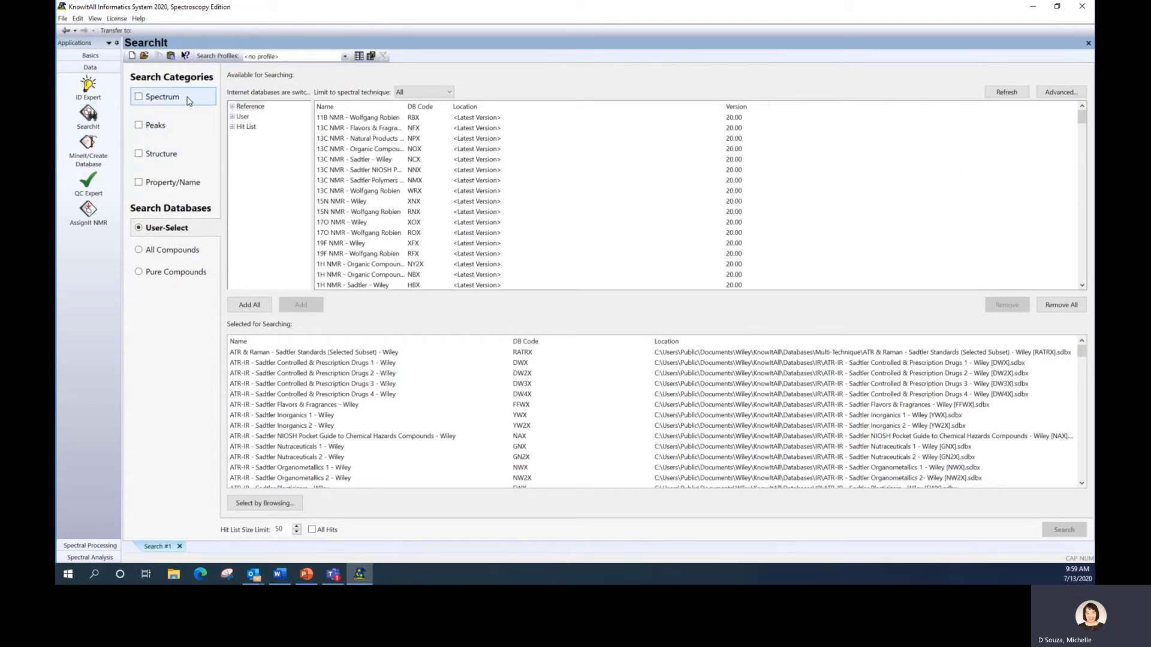
left_click(192, 101)
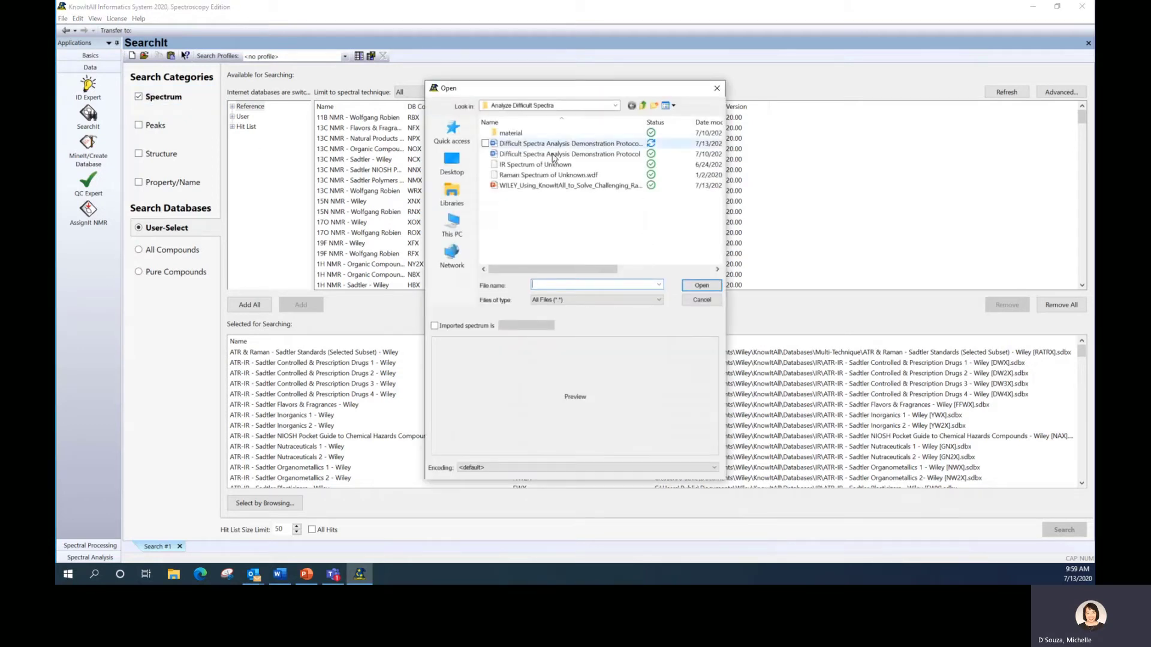
left_click(562, 165)
left_click(573, 438)
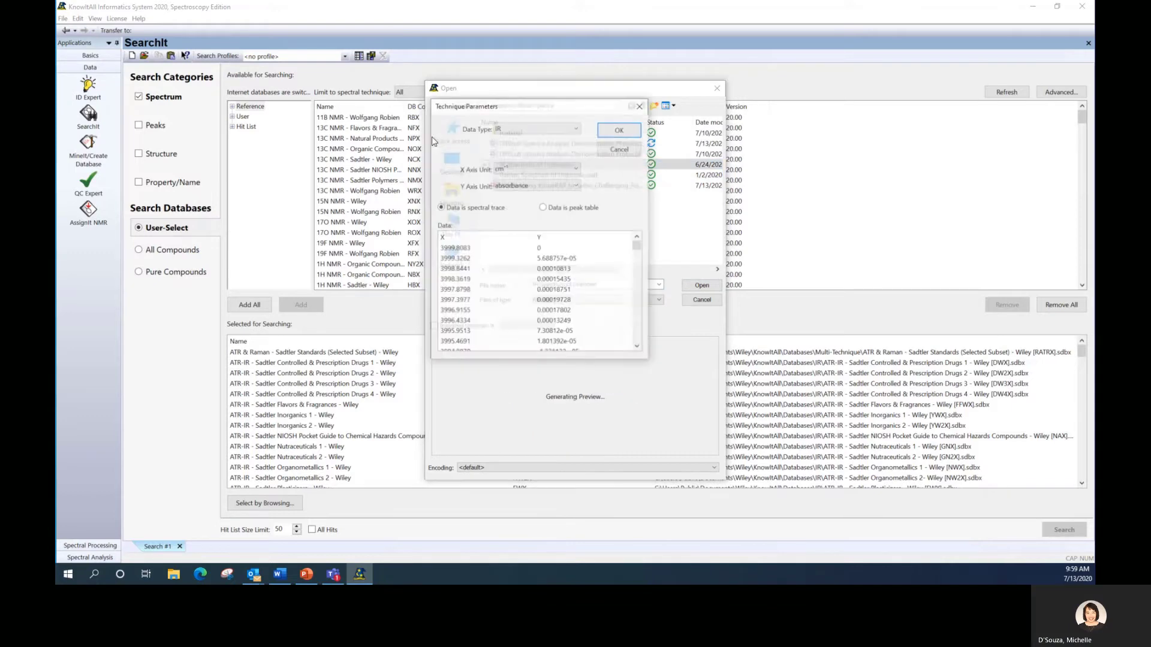
left_click(617, 128)
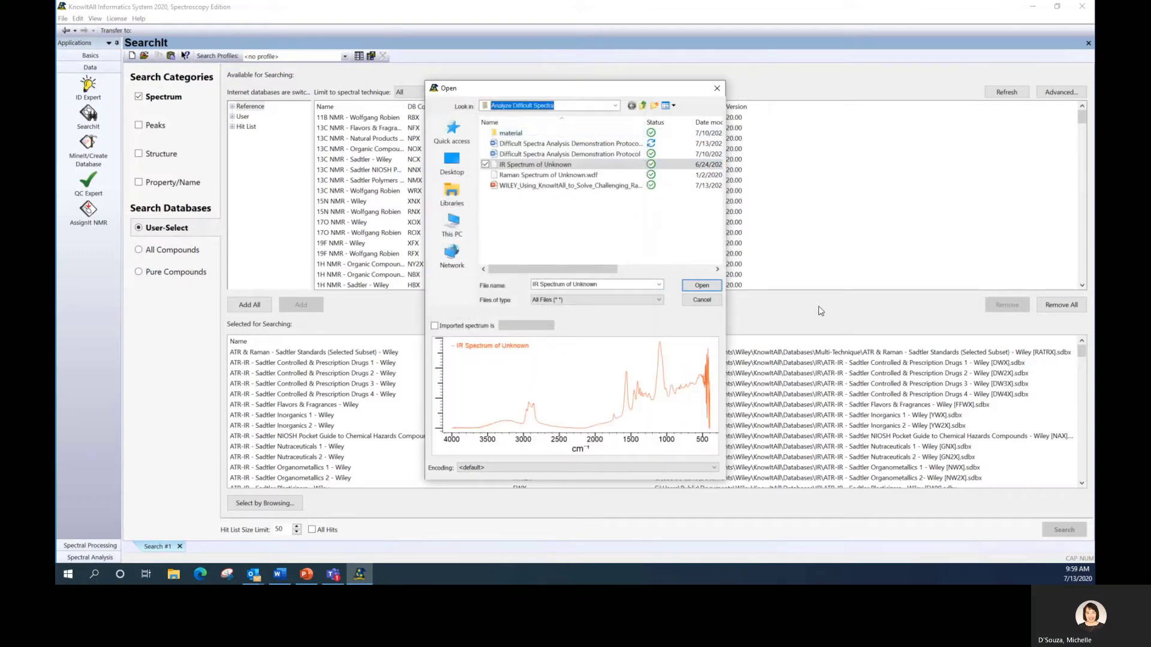
left_click(702, 285)
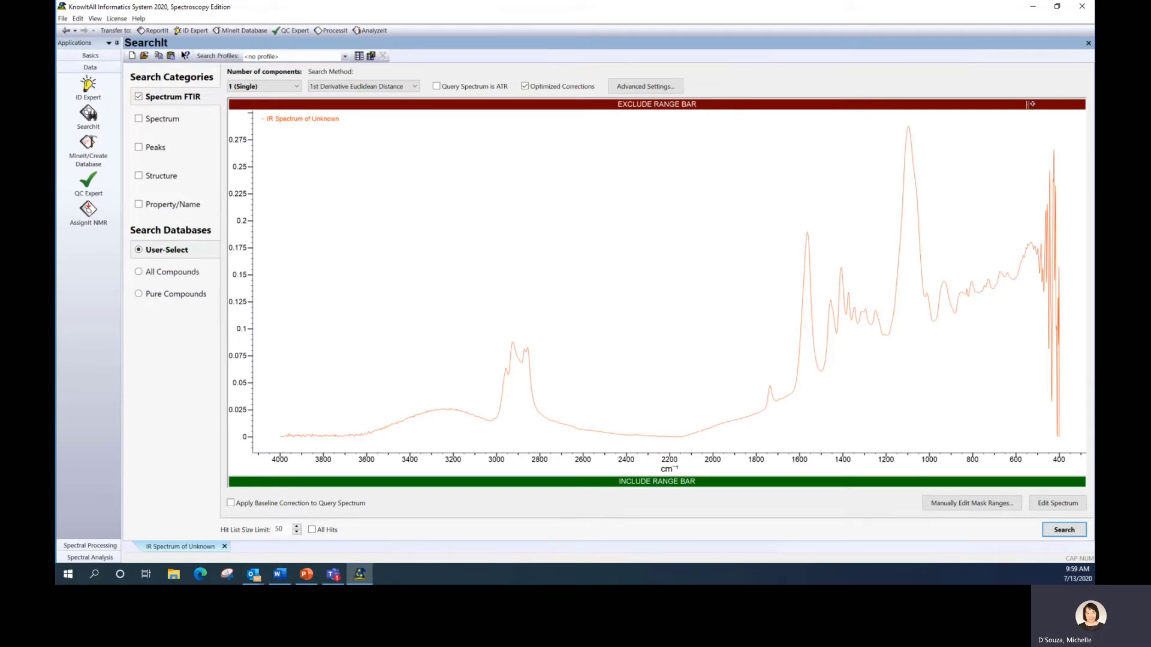
Exclude the noisy range from about 540 to 400 cm⁻¹ and run the single-component search with 1st Derivative Euclidean Distance
left_click_drag(1030, 103, 1058, 102)
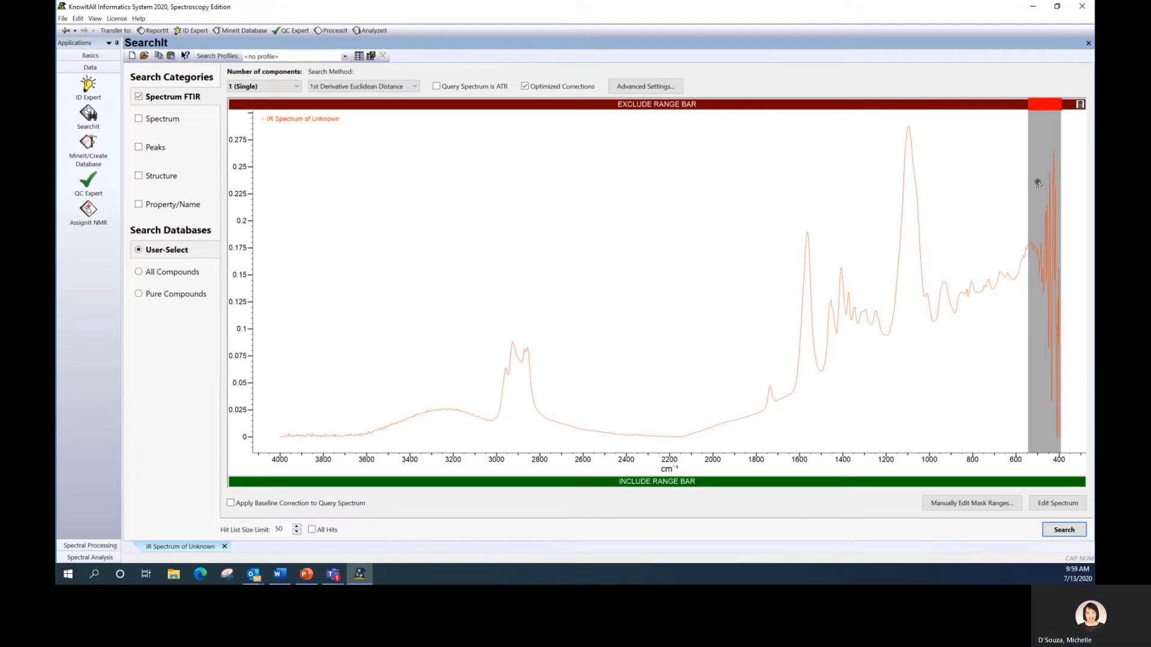
left_click(365, 88)
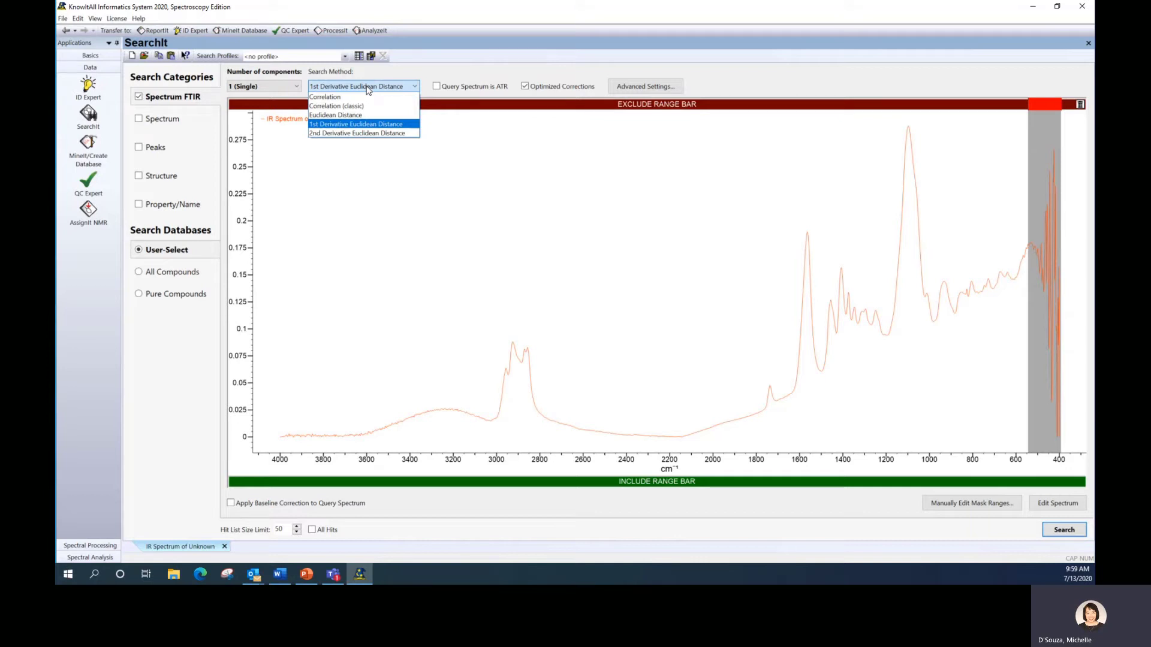
left_click(1063, 534)
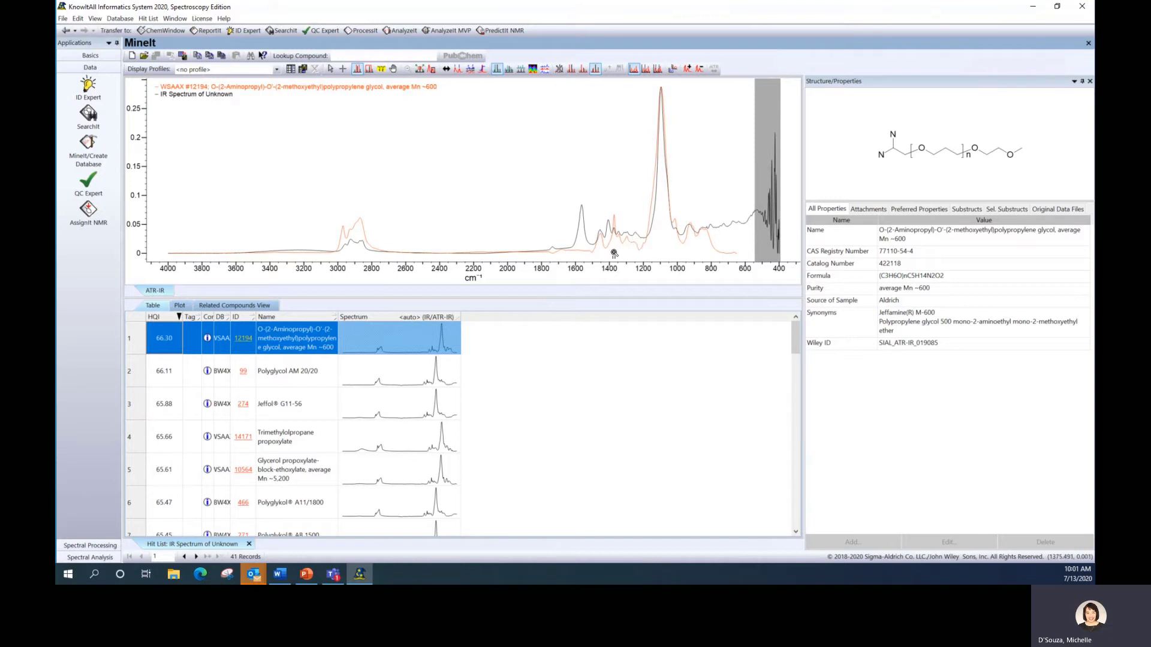
Copy the active spectrum of the Polyglycol AM 20/20 hit from the hit list
left_click(375, 374)
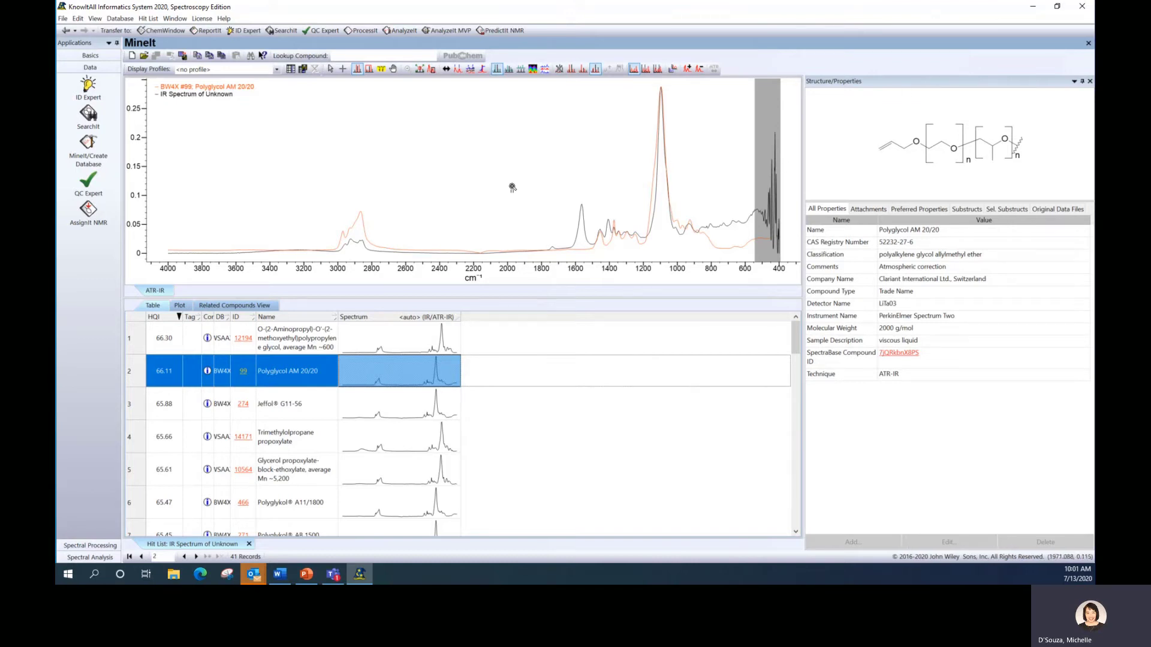
left_click(77, 19)
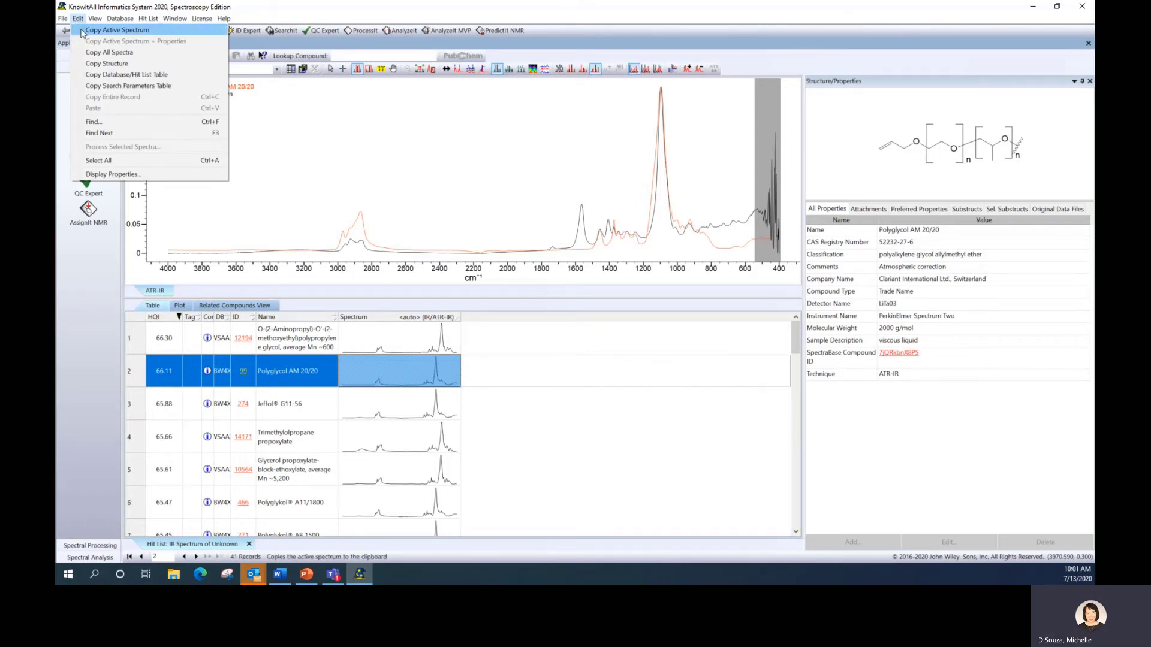
left_click(82, 32)
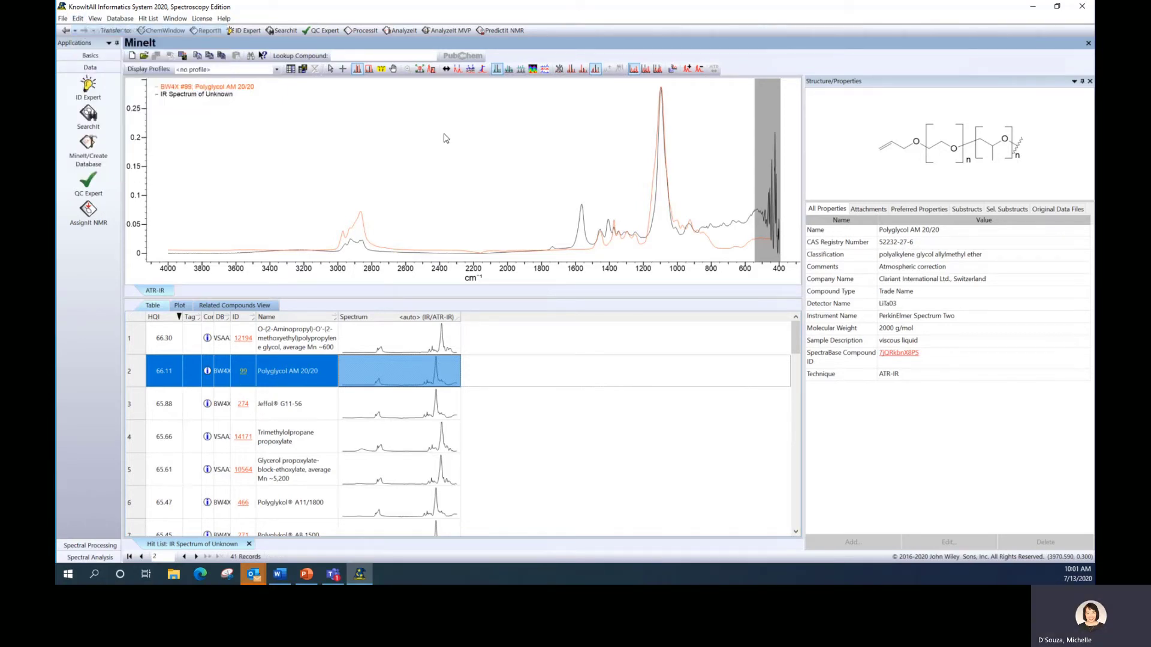
Run a 2 (Mixture) search of the unknown IR spectrum with the copied Polyglycol AM 20/20 spectrum as an included component
left_click(88, 114)
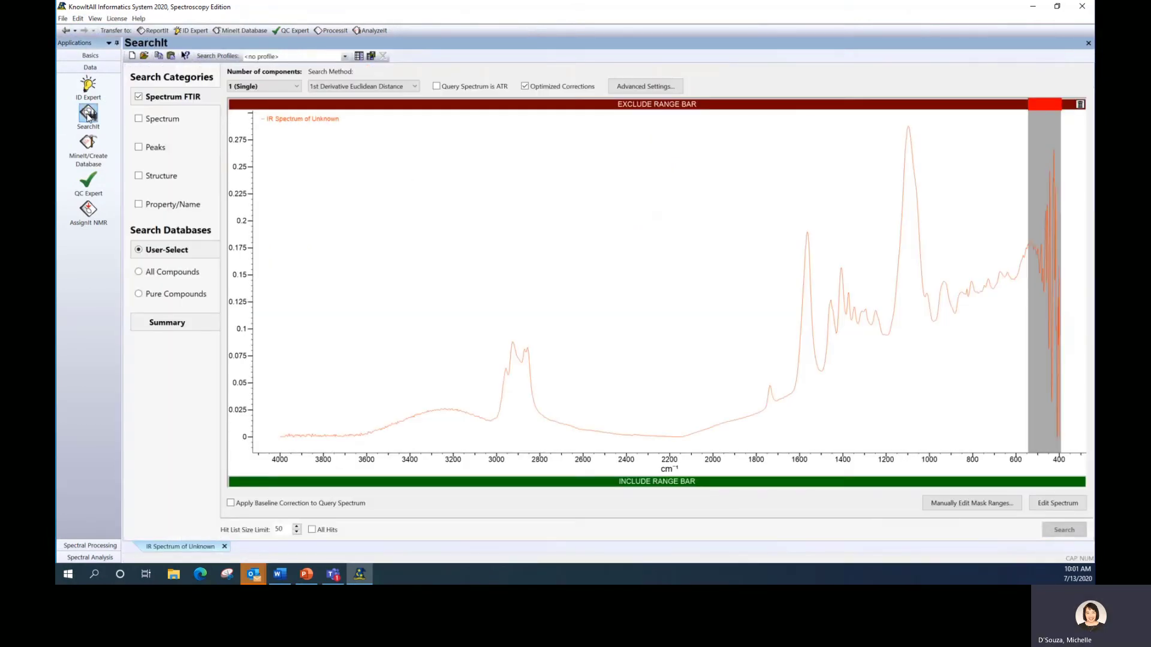
left_click(284, 88)
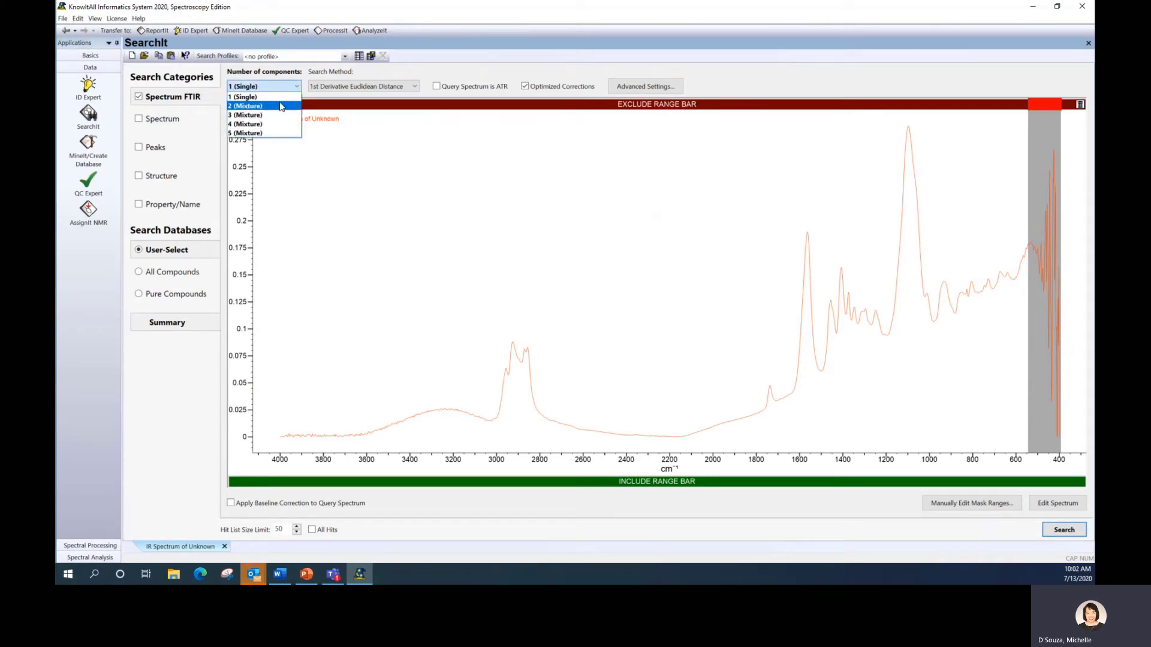
left_click(280, 106)
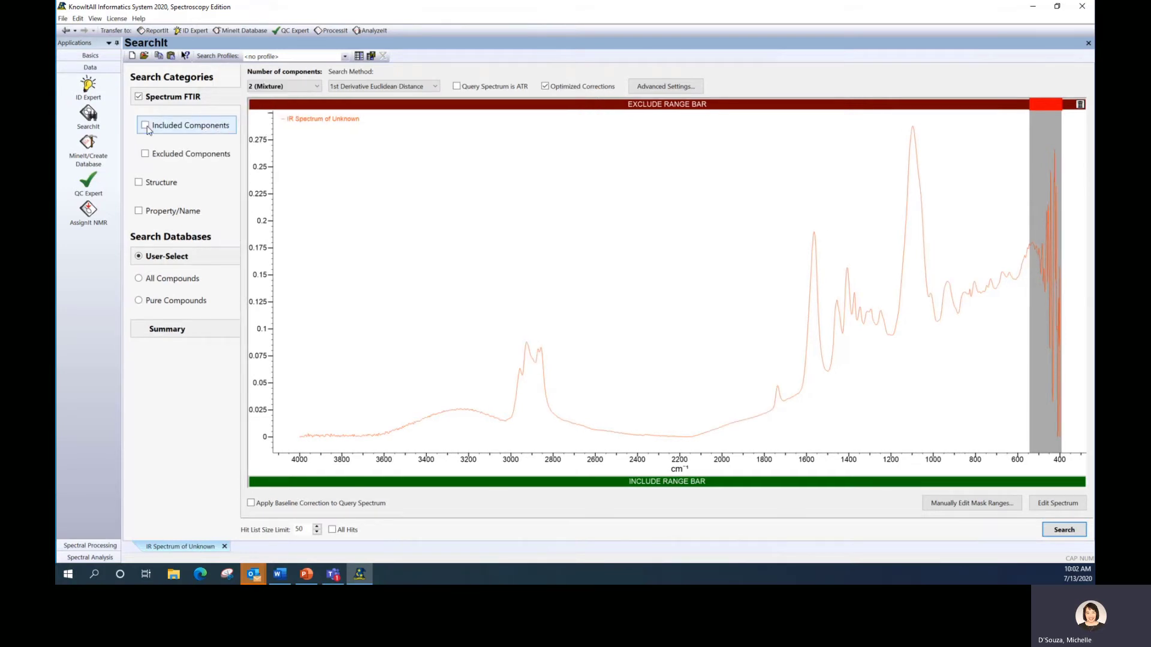
left_click(191, 126)
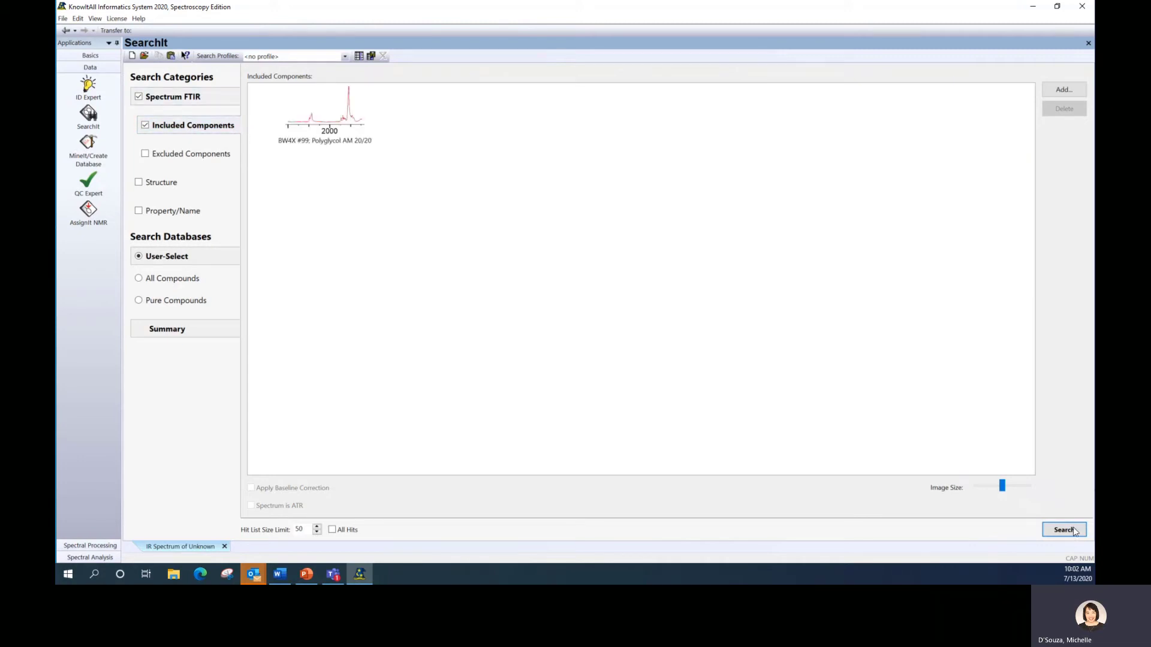
left_click(1055, 529)
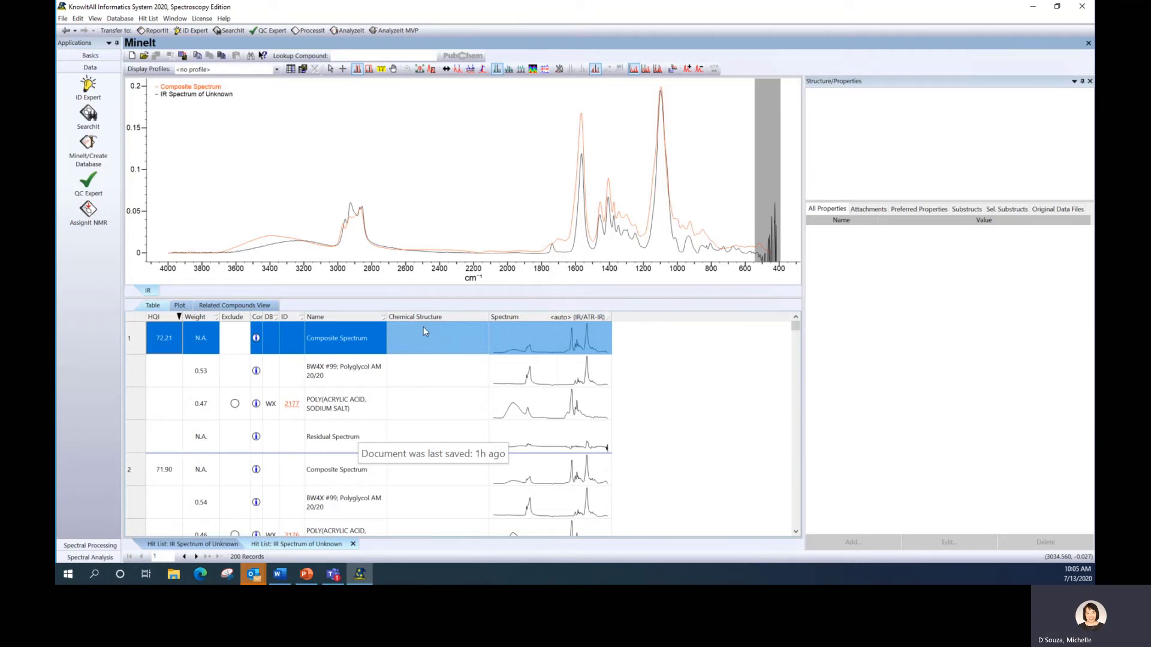
Compare the composite spectrum with the unknown over about 1750 to 650 cm⁻¹, and restore the full spectral range
left_click_drag(548, 190, 738, 187)
right_click(674, 157)
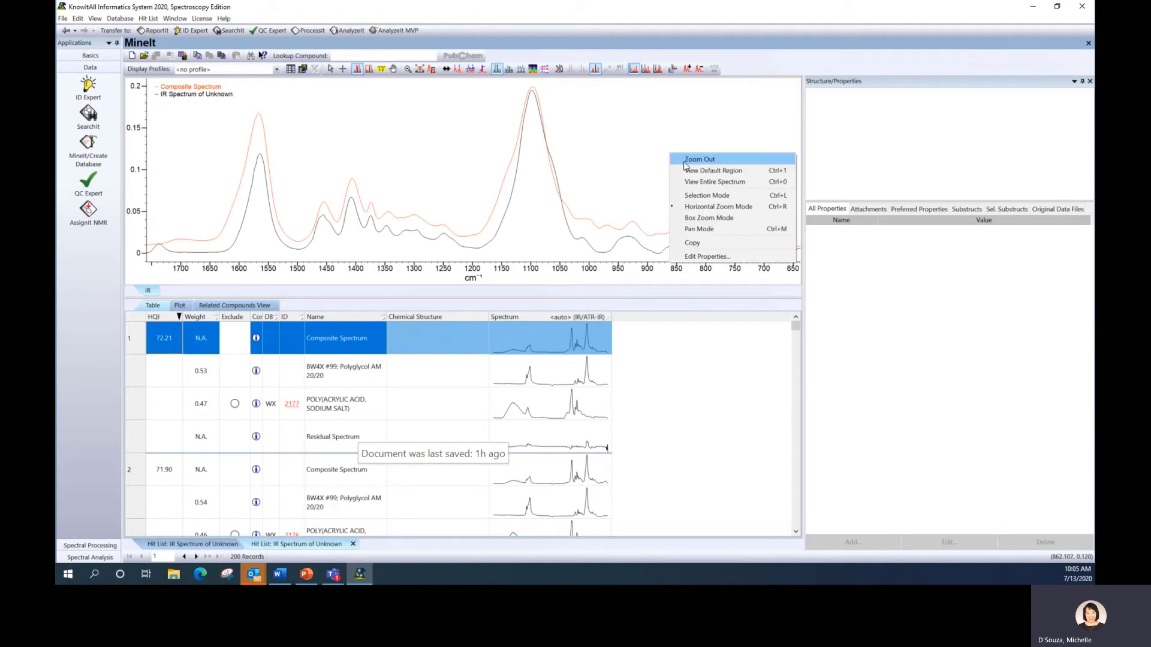
left_click(689, 168)
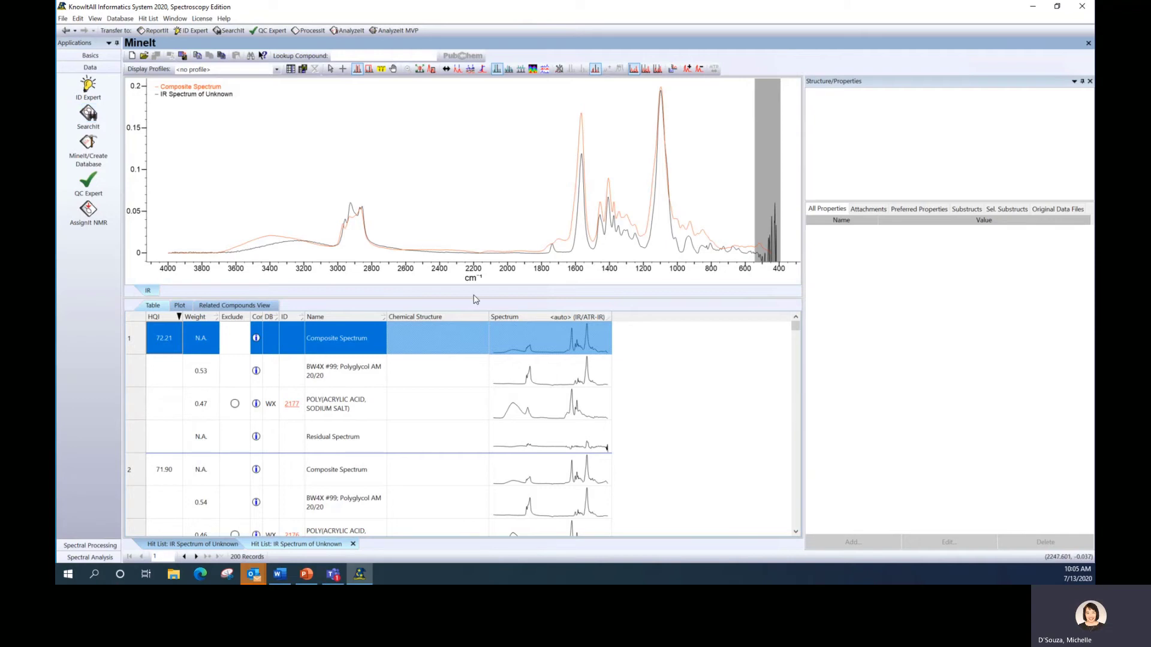
Run a 1 (Single) search of the unknown IR spectrum, including only the ranges about 1620 to 1510 and 1420 to 1390 cm⁻¹
left_click(216, 544)
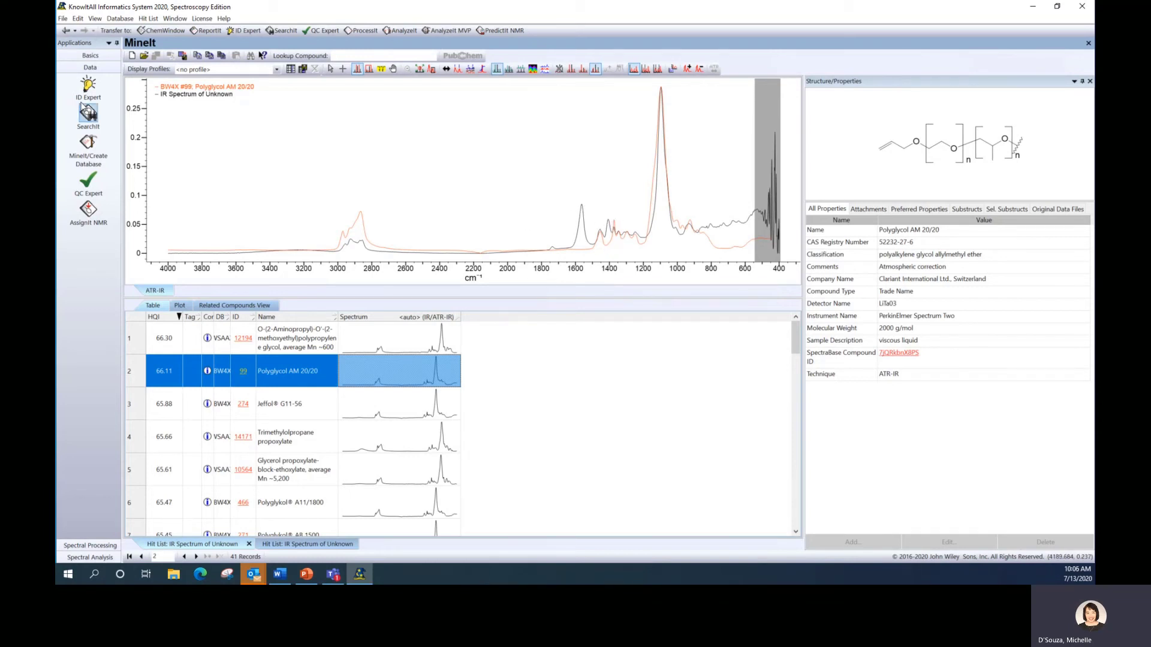
left_click(90, 113)
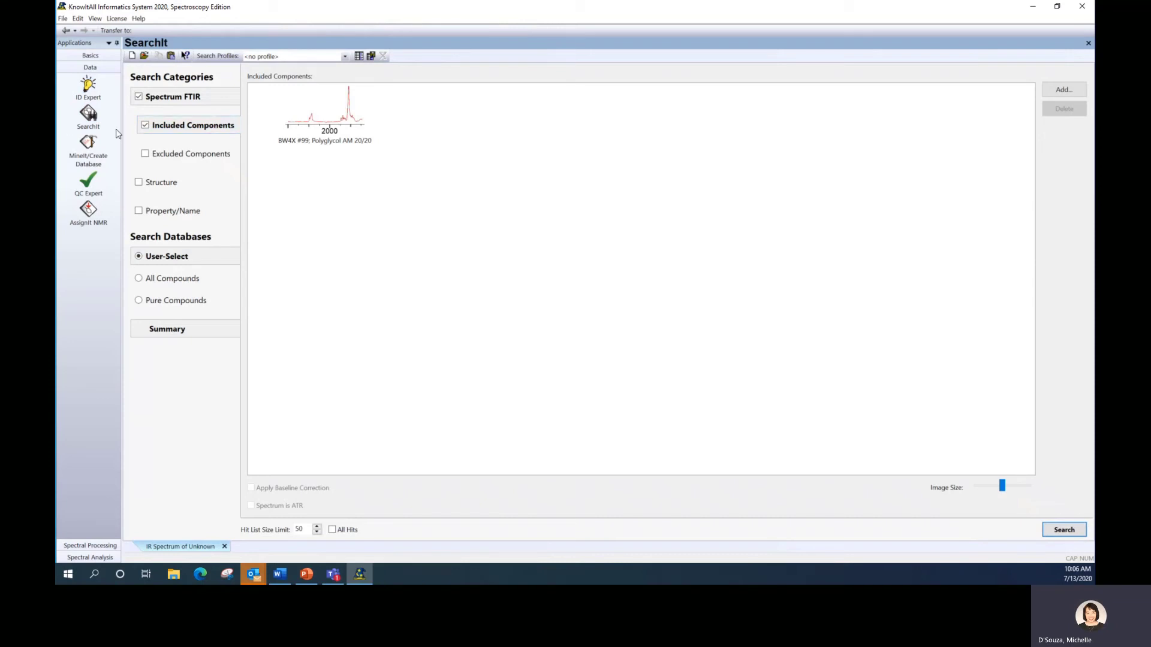
left_click(199, 99)
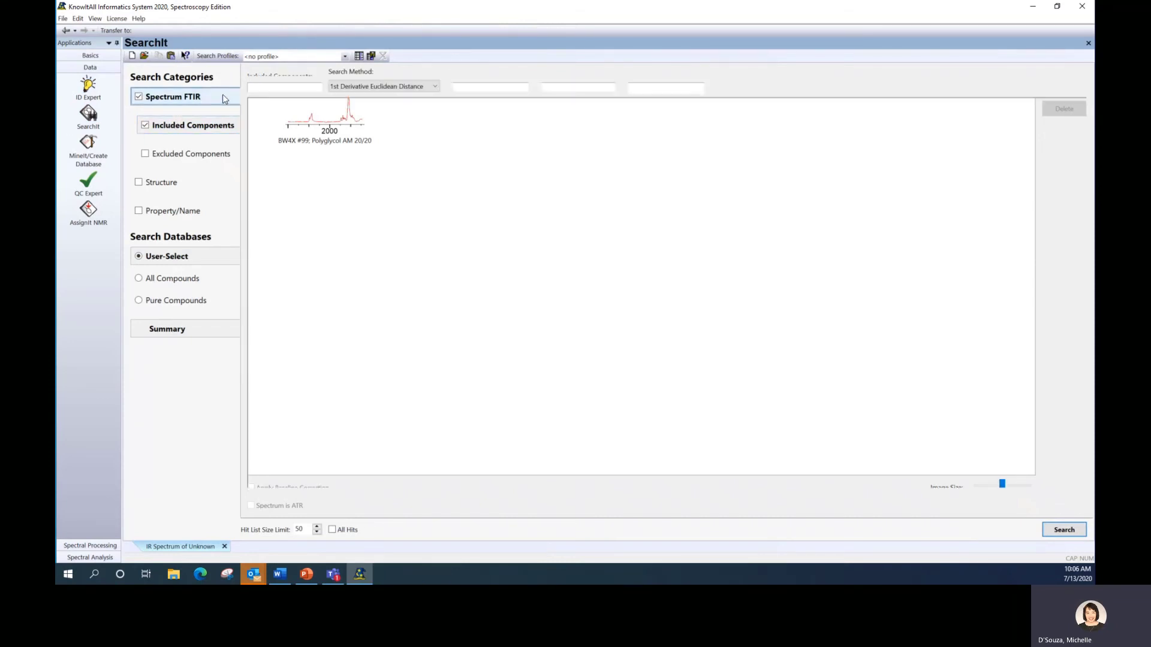
left_click(317, 87)
scroll(313, 105, "up", 1)
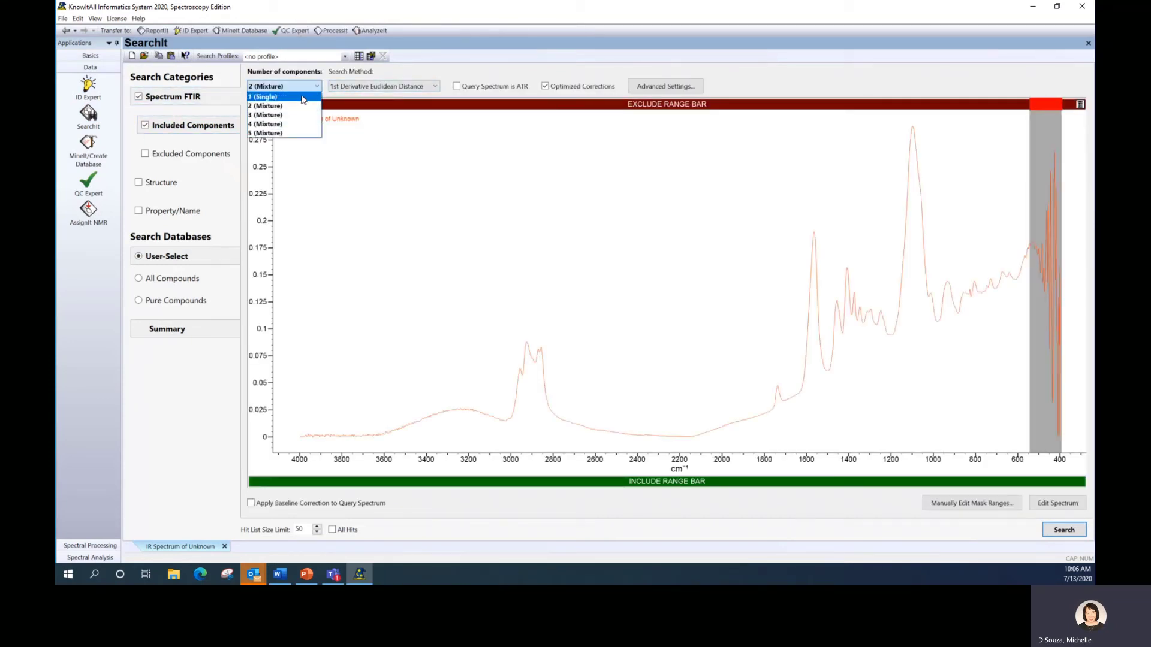
left_click(310, 93)
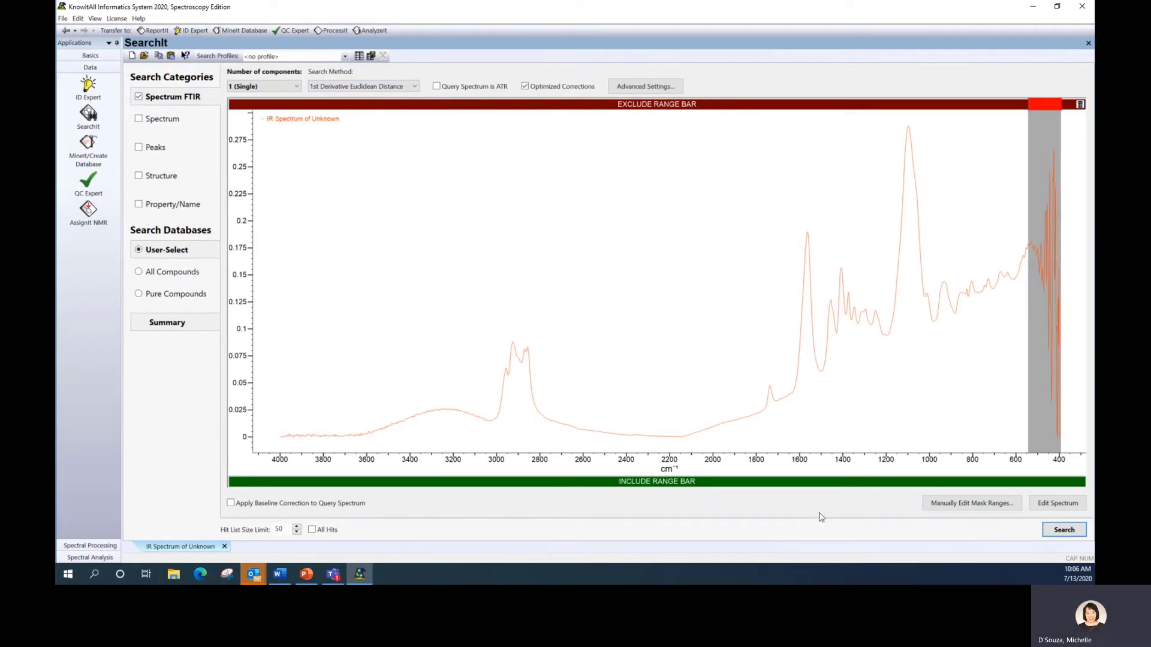
left_click_drag(797, 479, 845, 480)
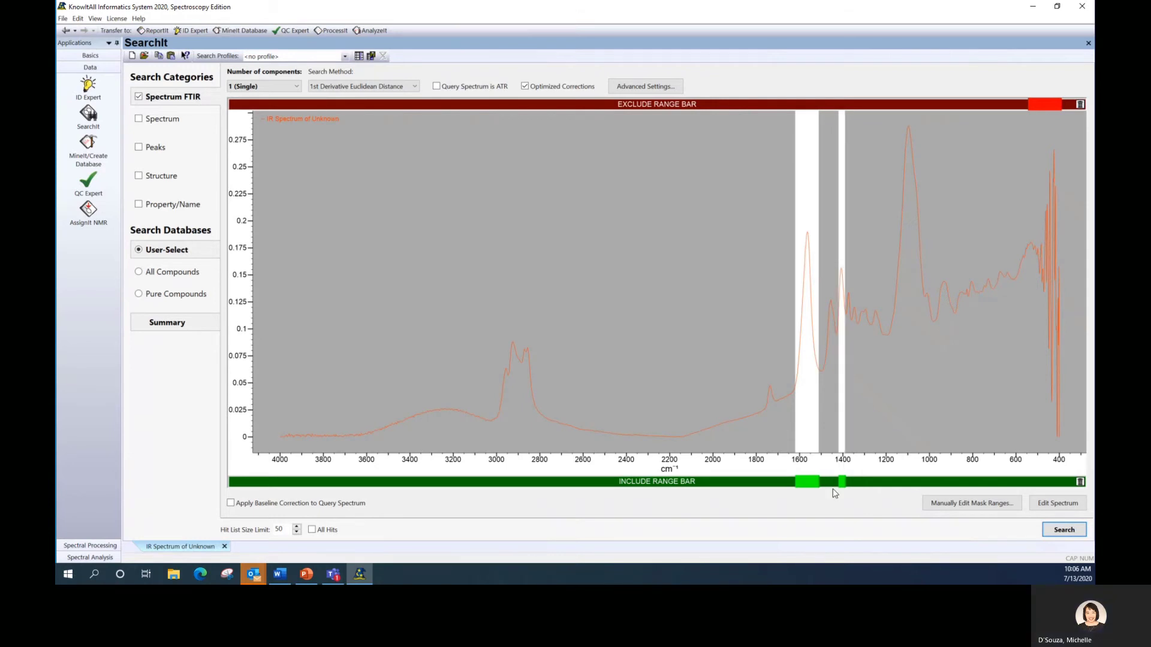
left_click(1048, 529)
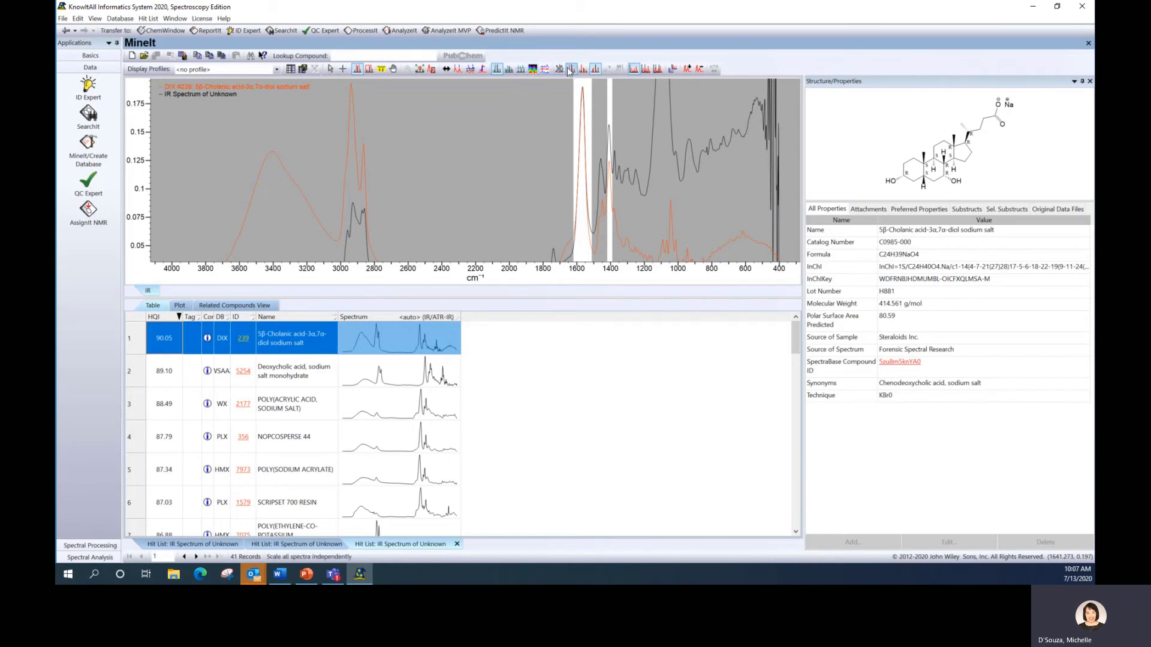
Show the entire spectrum, compare the top three hits with the unknown, and cross-check POLY(ACRYLIC ACID, SODIUM SALT) against the mixture hit list
right_click(521, 127)
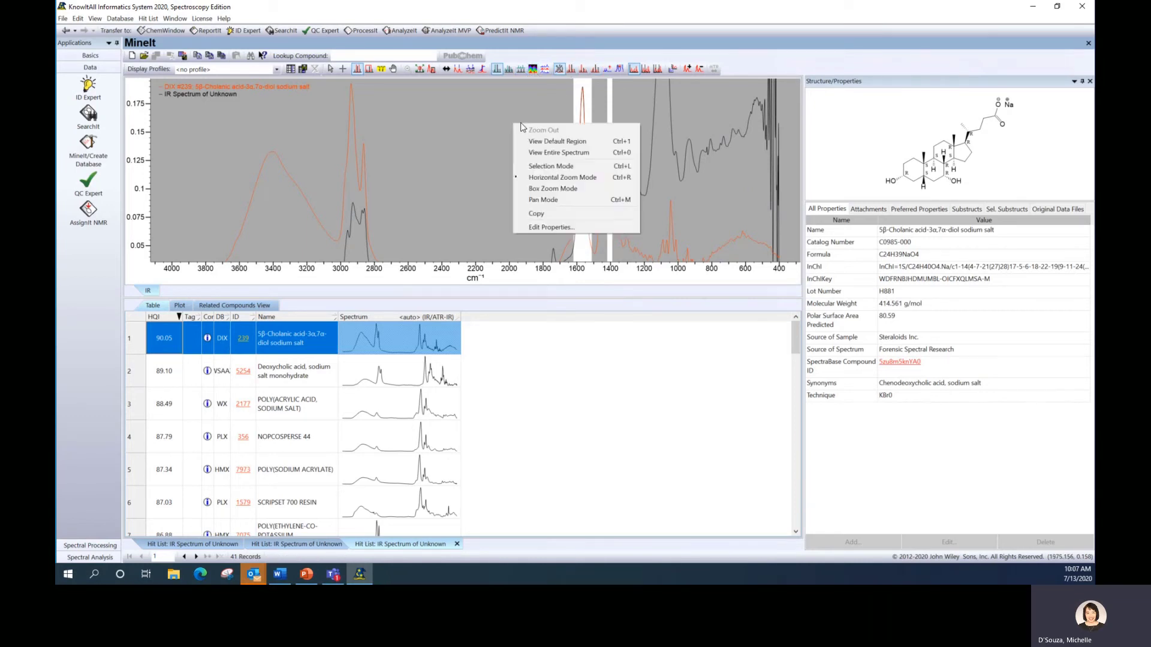
left_click(556, 152)
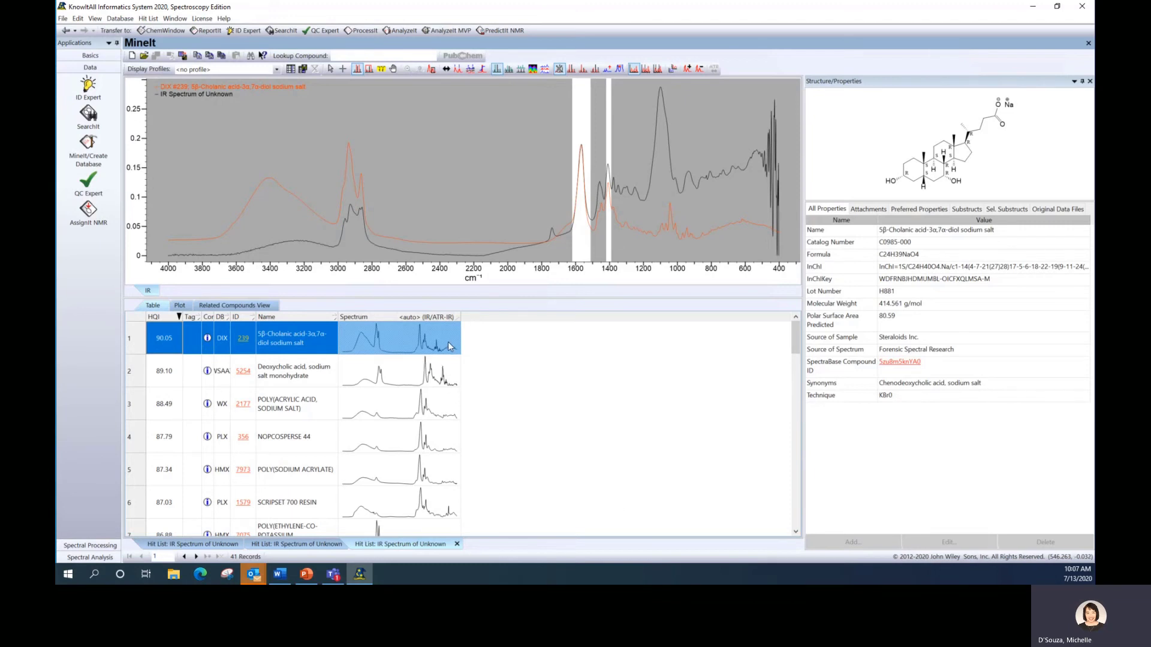
left_click(443, 384)
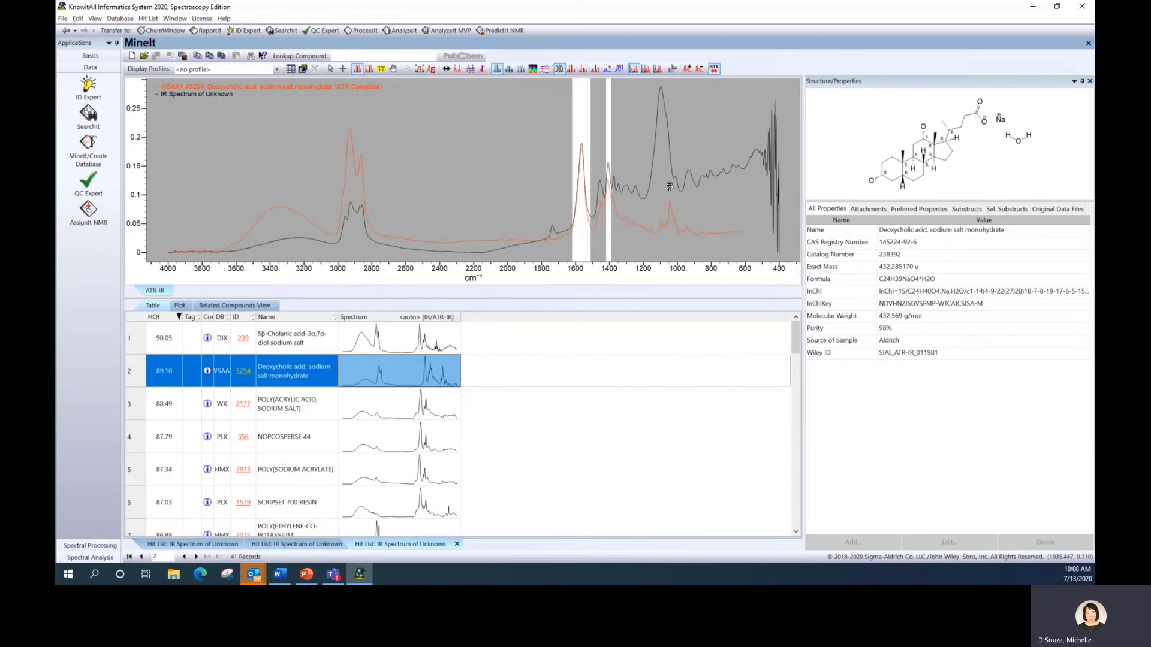
left_click(400, 407)
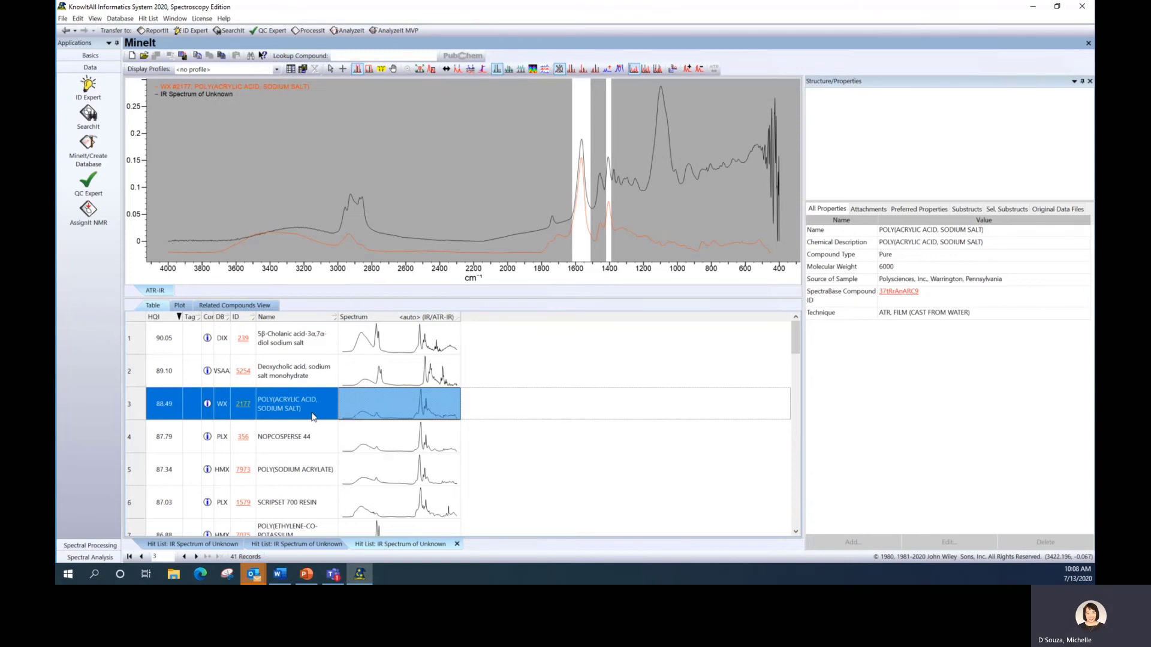
left_click(300, 544)
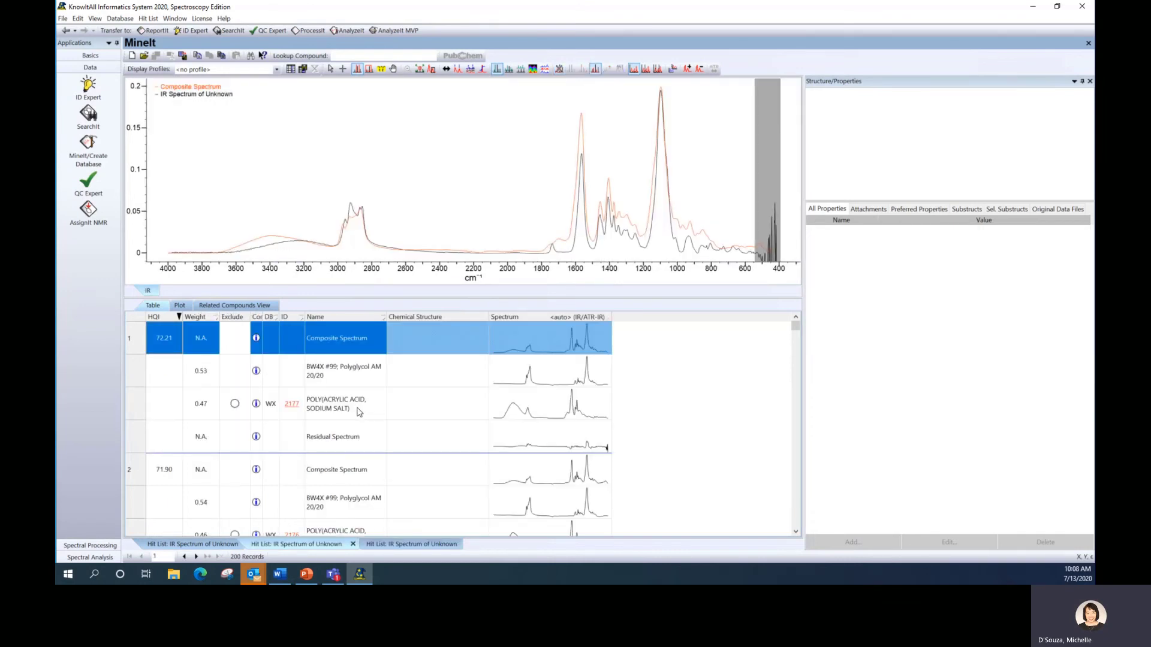
left_click(390, 548)
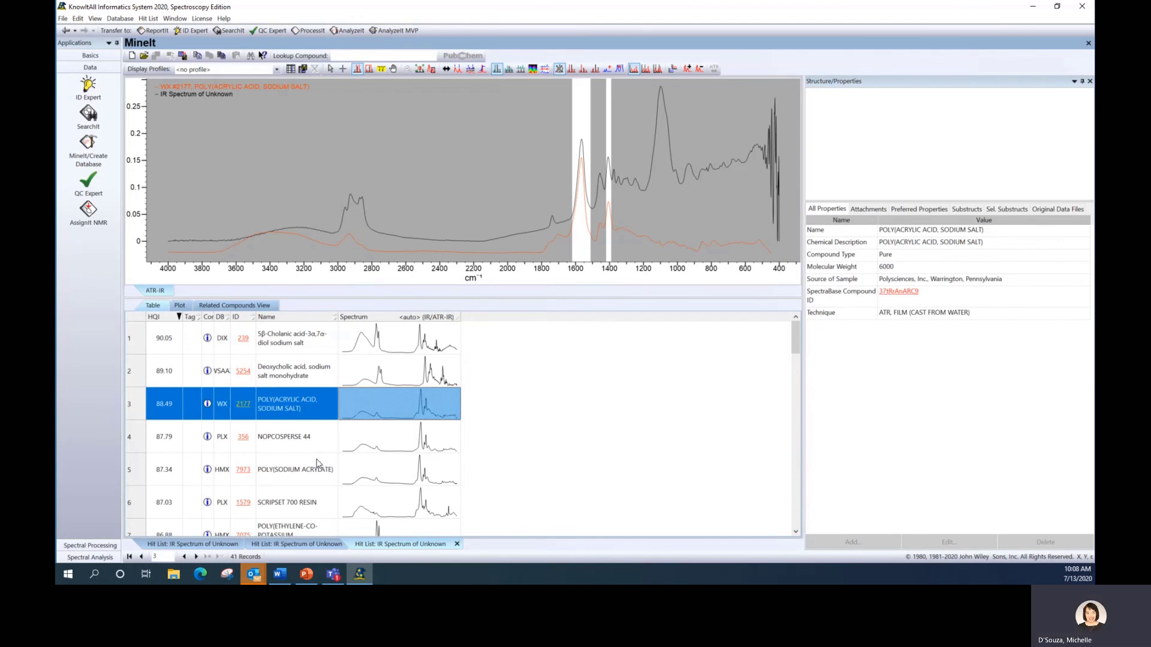
Transfer the IR Spectrum of Unknown from the mixture hit list to AnalyzeIt as an Organic IR spectrum
left_click(300, 546)
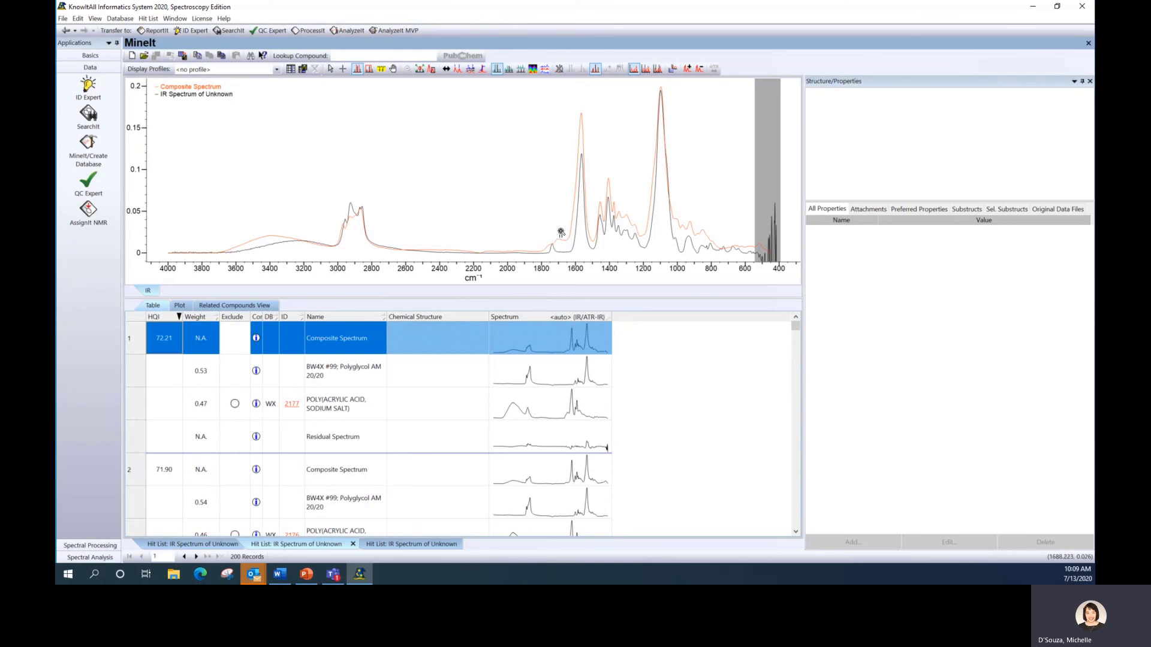
left_click(340, 30)
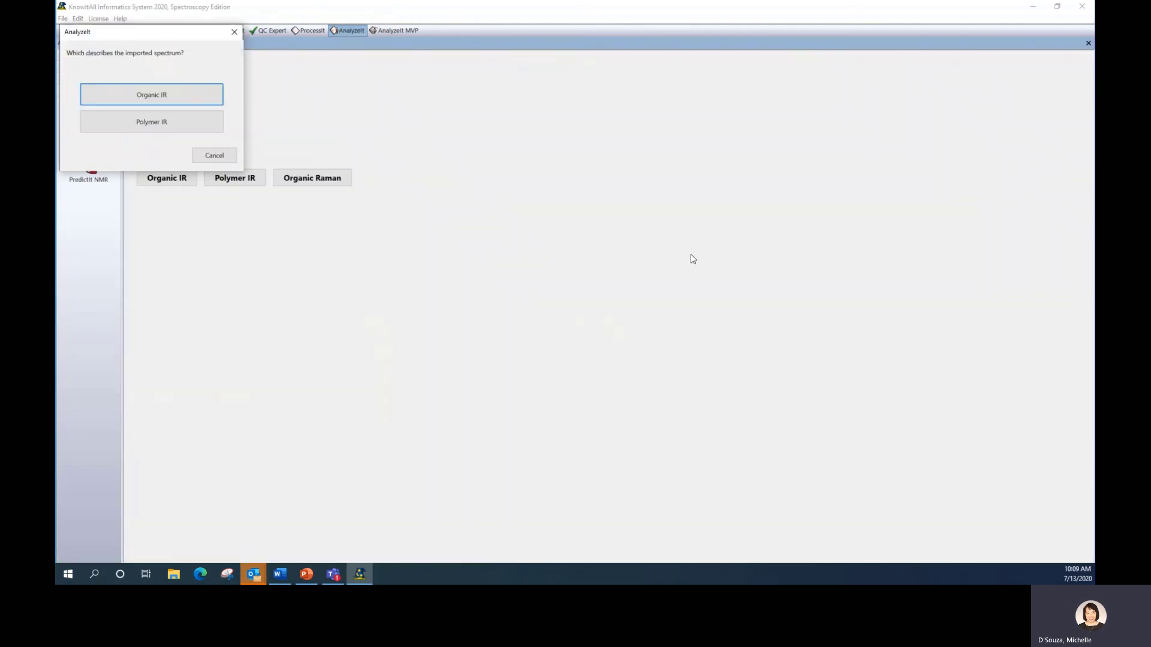
left_click(154, 98)
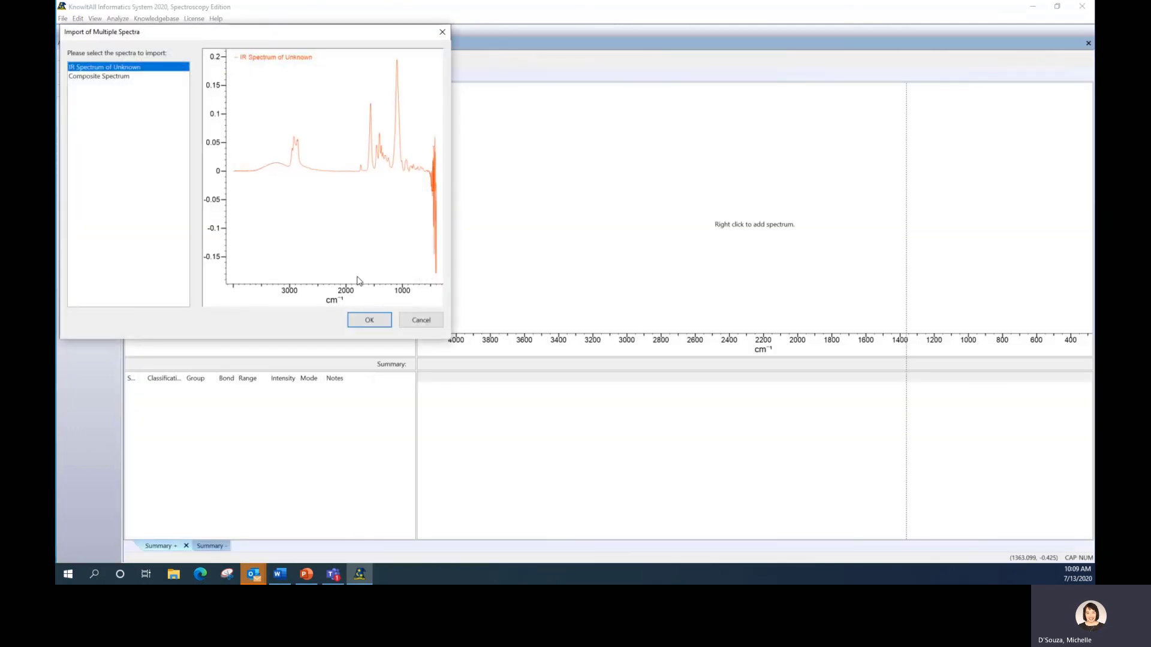
left_click(370, 320)
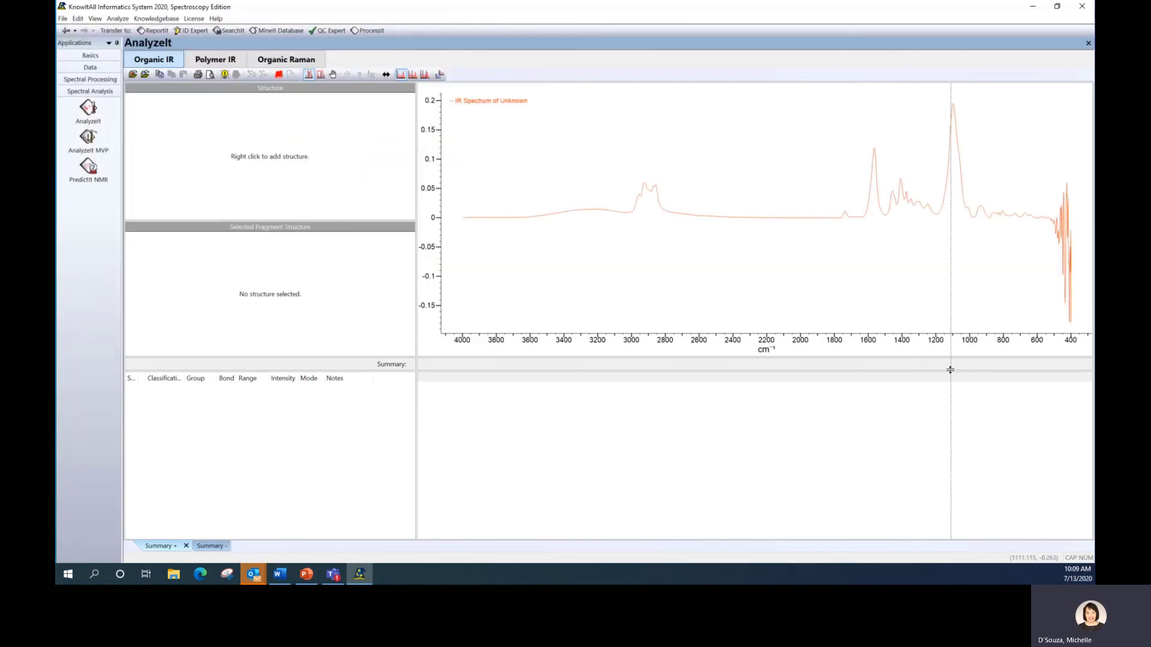
Look up functional groups for the small peak at 1737.6 cm⁻¹ and widen the Group column to show full names
left_click(846, 314)
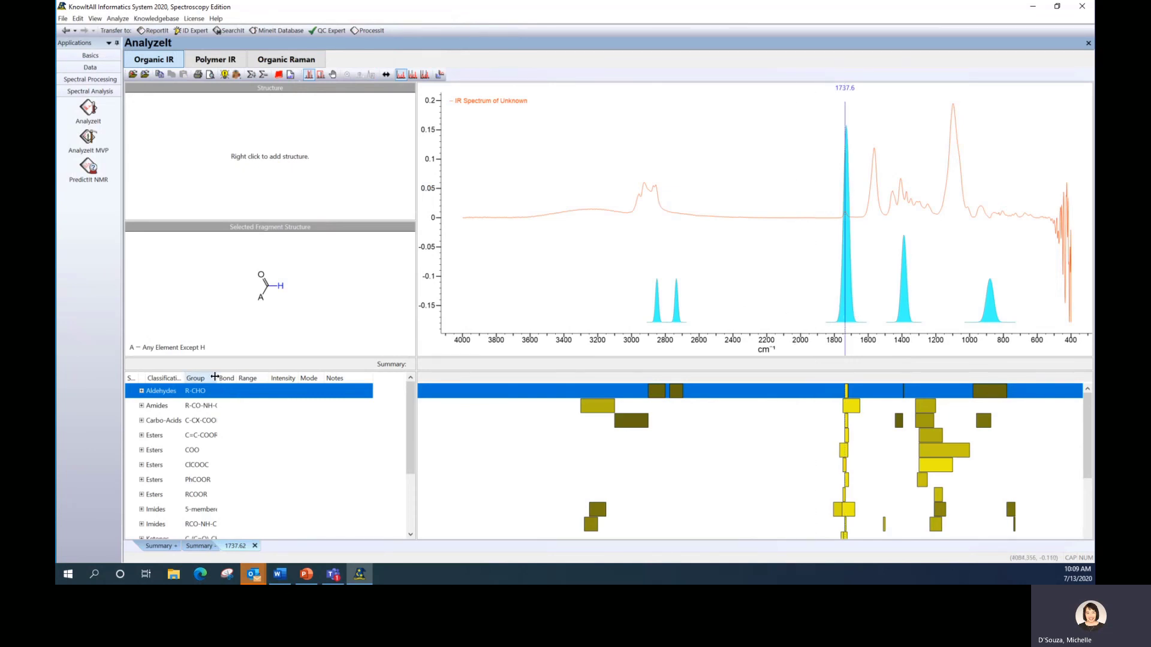
left_click_drag(218, 378, 284, 378)
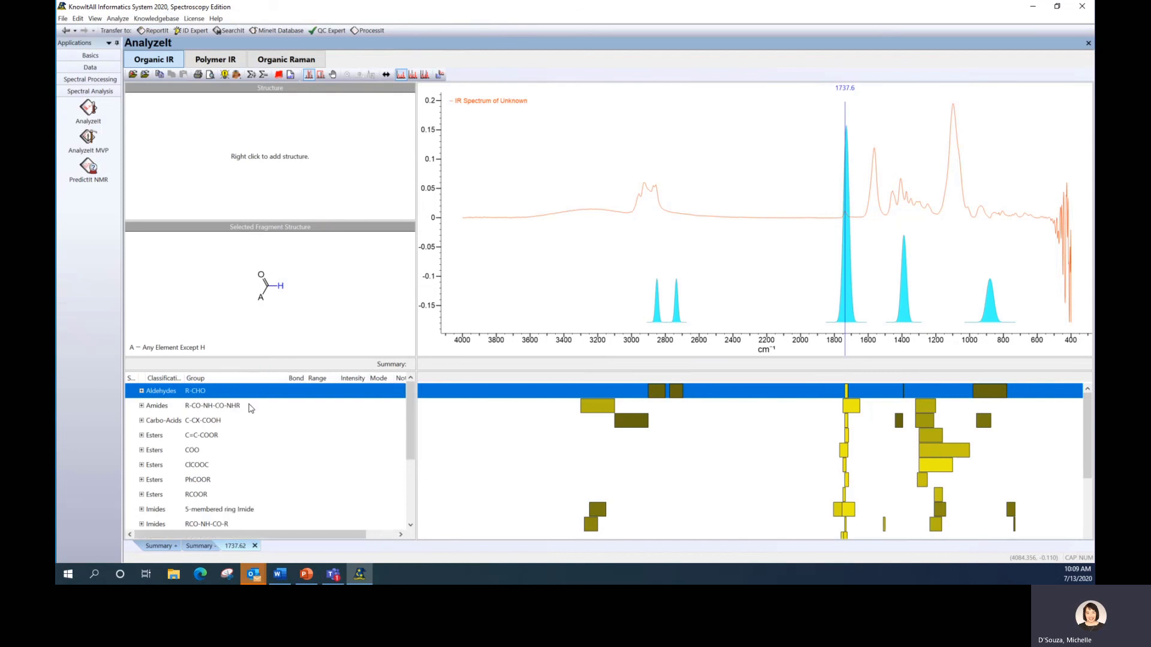
Examine the suggested functional groups from the amide R-CO-NH-CO-NHR down to the ketone -CX-(C=O)-C against the unknown's bands
left_click(248, 408)
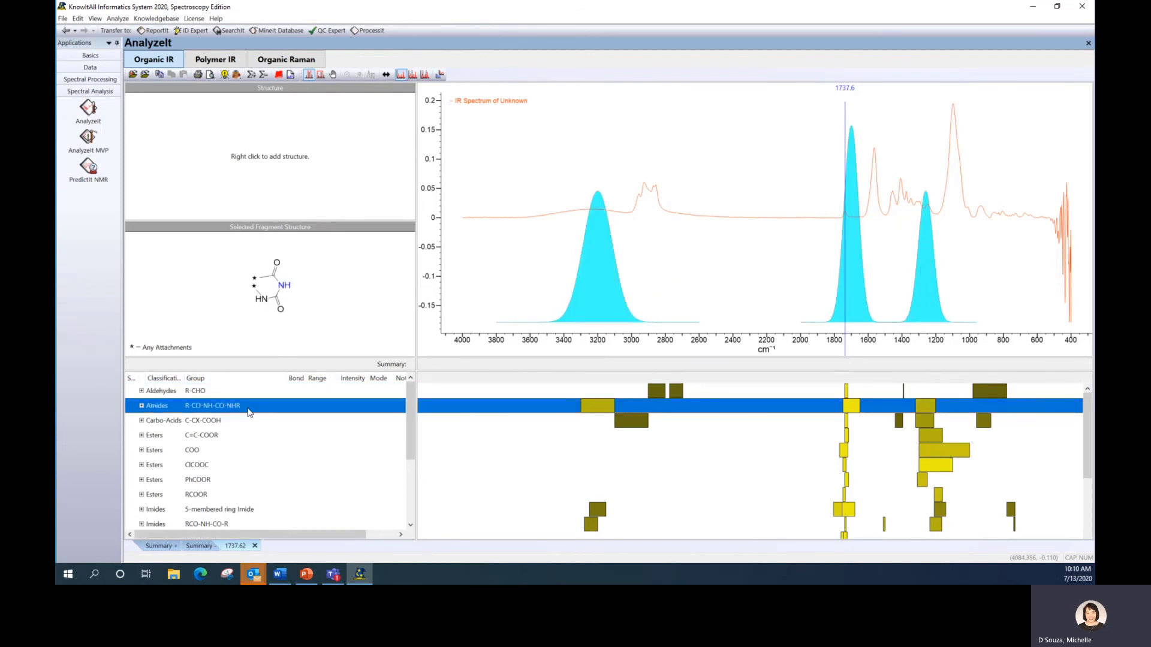
key("Down")
key("Down")
key("Down")
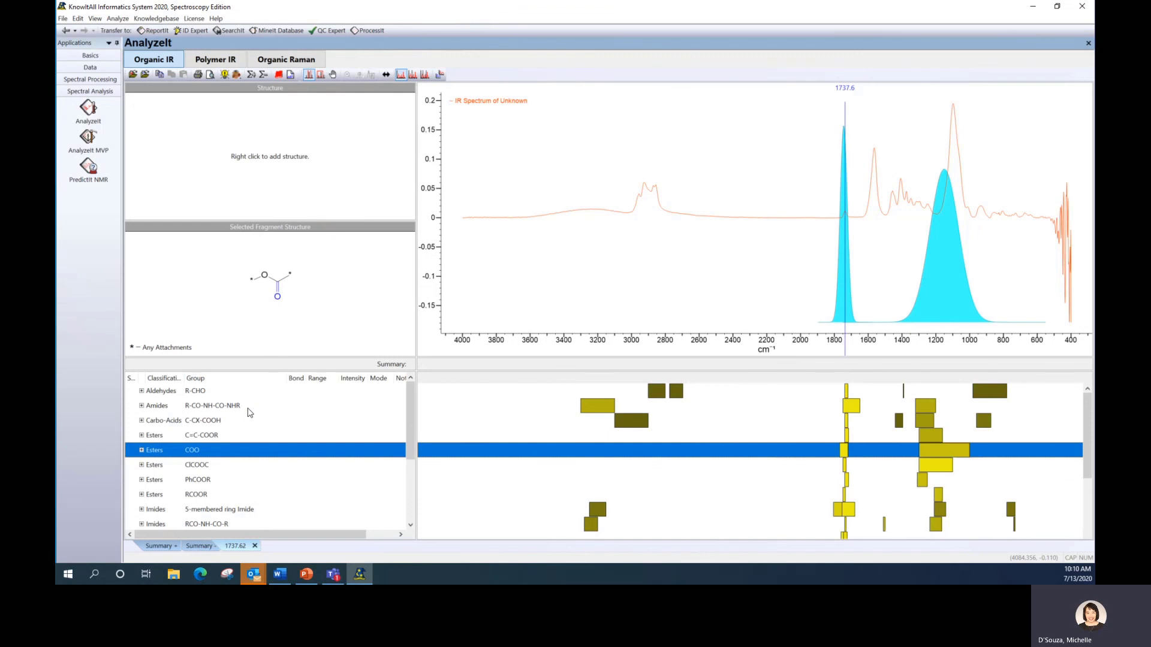
key("Down")
key("Down")
key("Down")
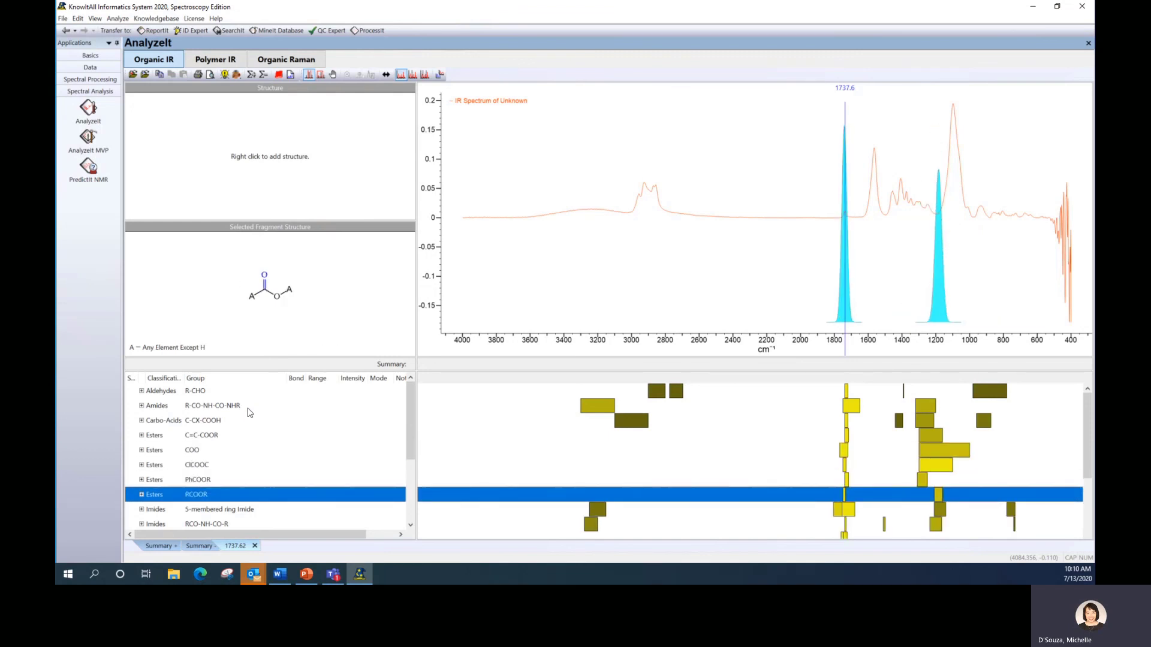
key("Down")
key("Down")
key("Down")
key("Down")
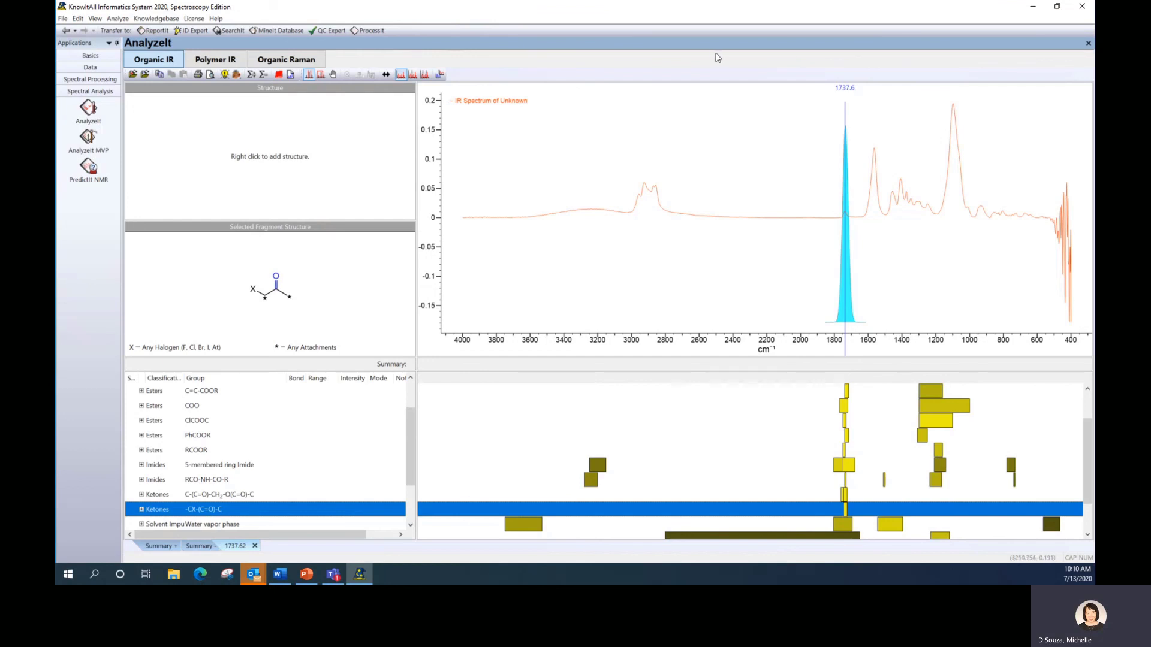
Minimize the spectroscopy window, switch to the PowerPoint presentation and start the slide show at the "Thank you." slide
left_click(1036, 6)
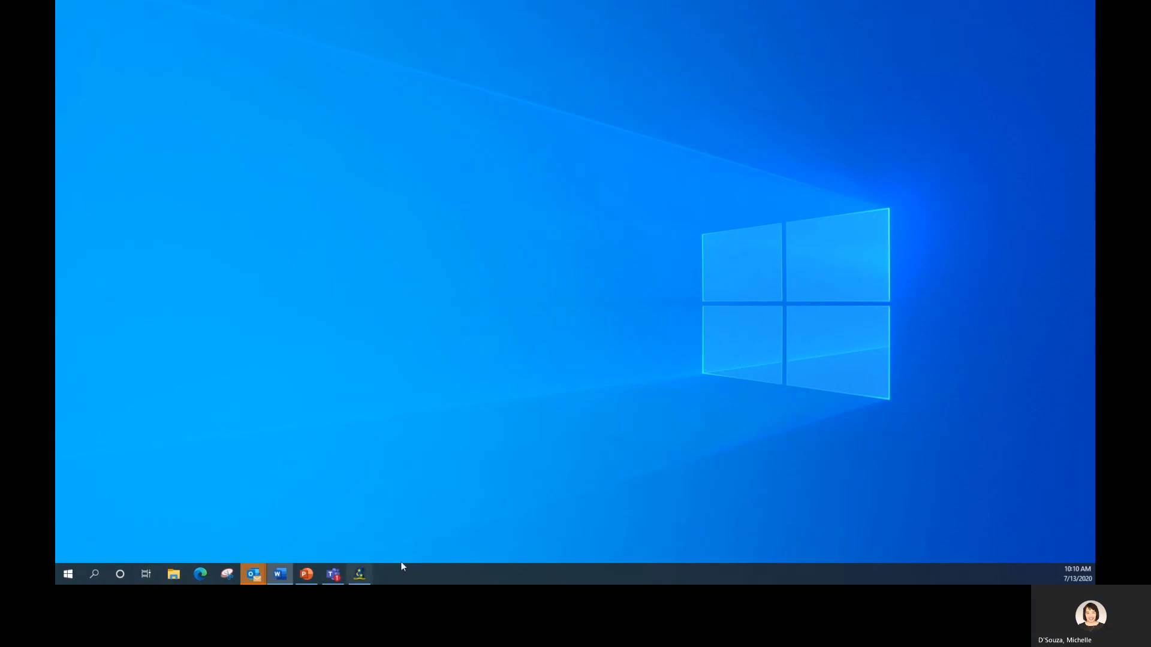
left_click(307, 576)
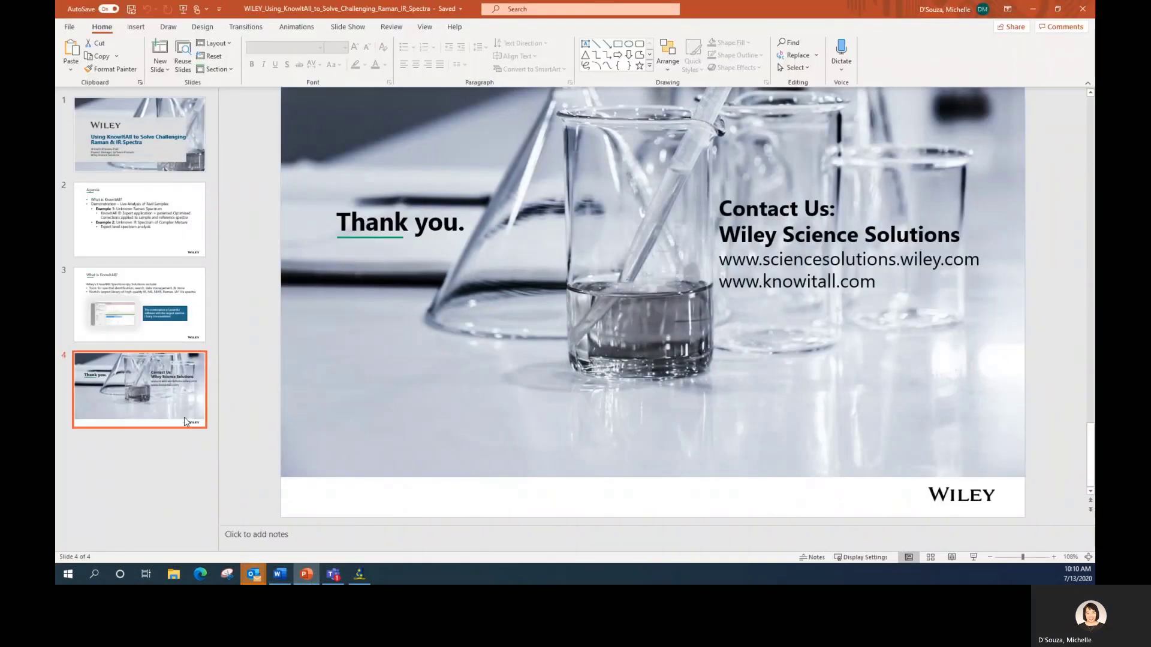
left_click(971, 557)
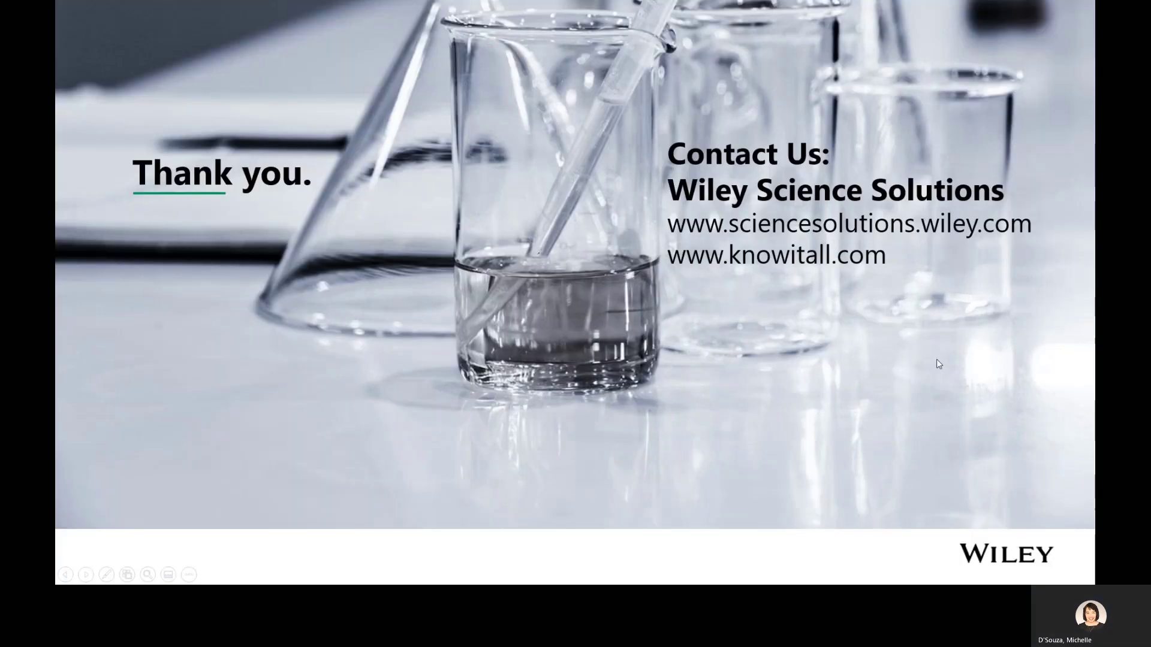